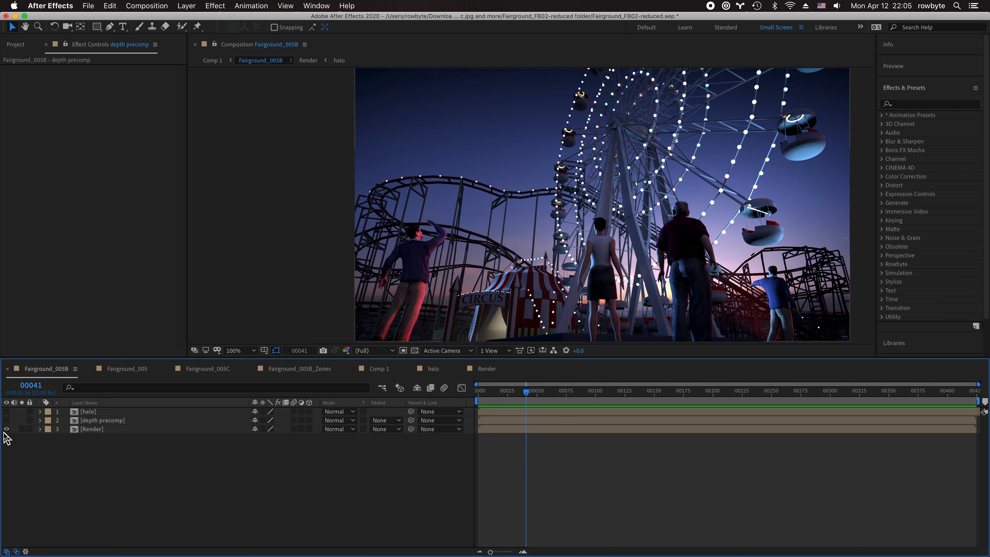
- Turn on the depth precomp layer's visibility to view the black-and-white depth pass
{"action": "left_click", "coordinate": [6, 420]}
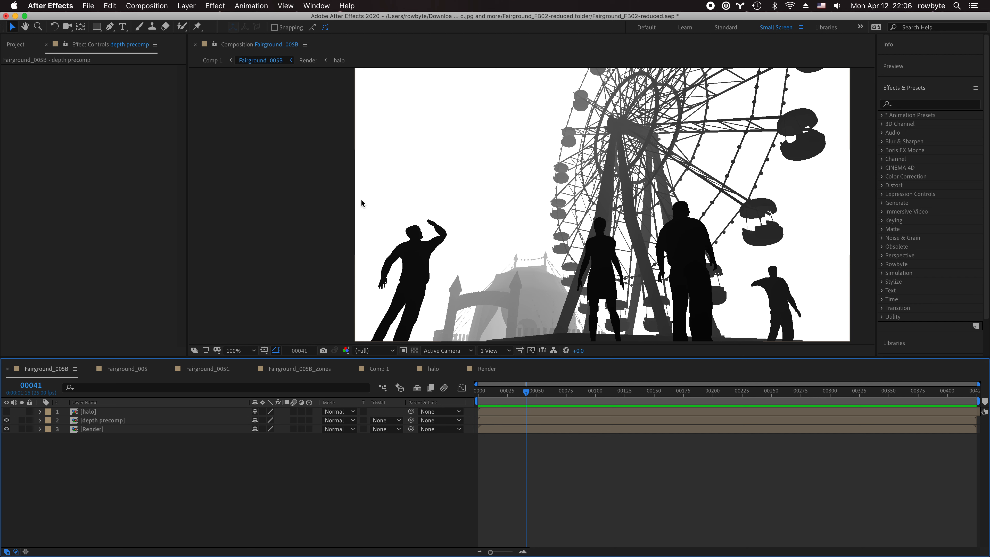
- Hide the depth precomp, make the Render layer visible and selected, and bring up the Rowbyte effects
{"action": "left_click", "coordinate": [112, 420]}
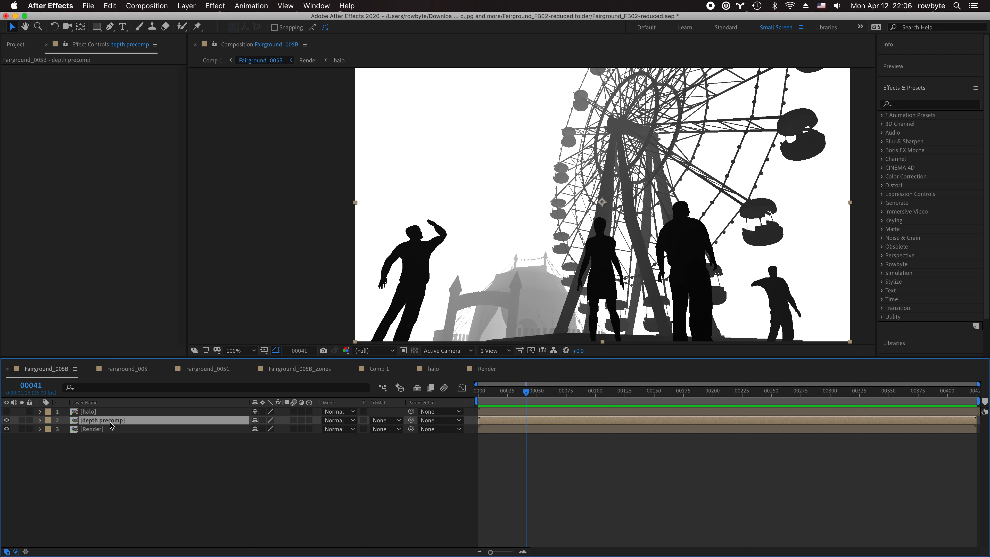
{"action": "left_click", "coordinate": [6, 420]}
{"action": "left_click", "coordinate": [6, 429]}
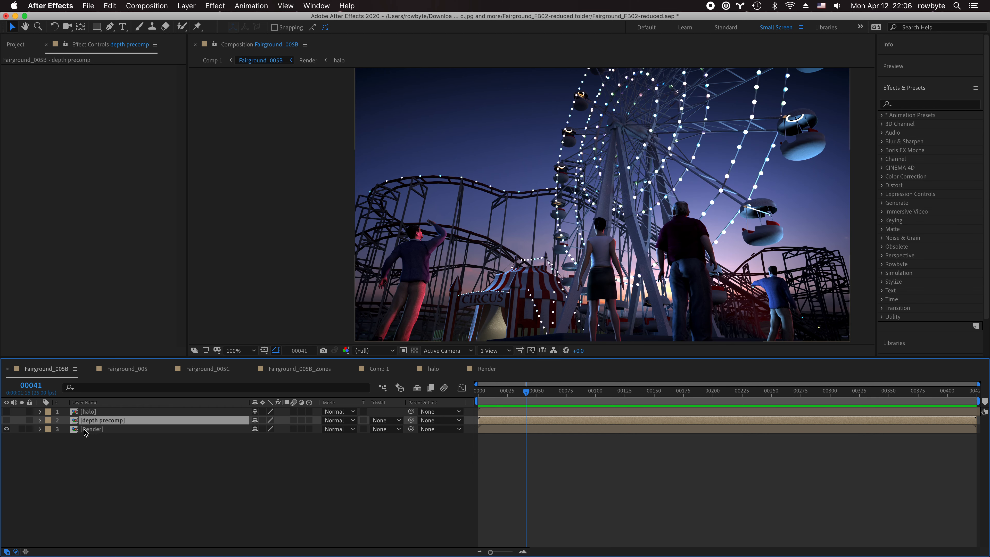
{"action": "left_click", "coordinate": [99, 430]}
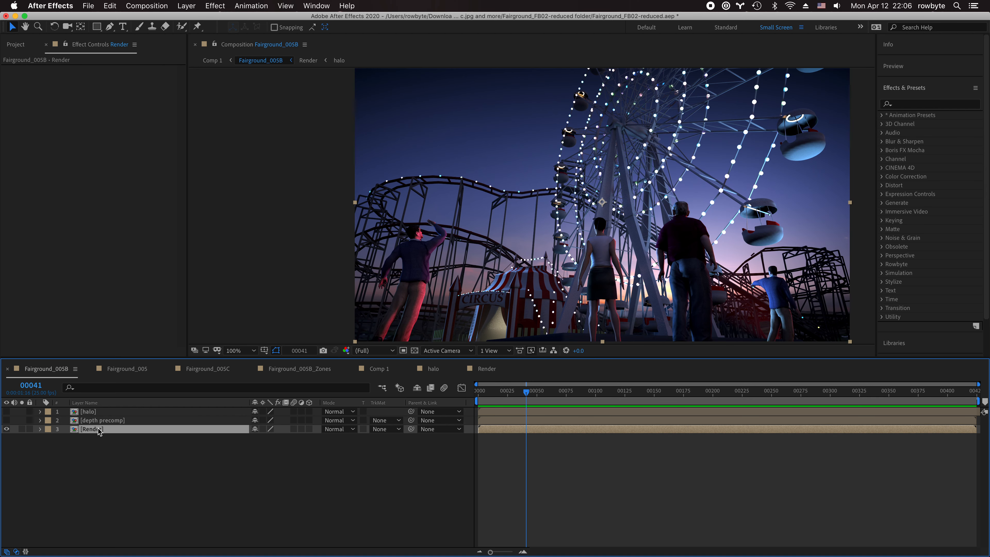
{"action": "left_click", "coordinate": [224, 4]}
- Add Fast Bokeh to Render with depth precomp as Depth Map Layer and Blur Radius 10
{"action": "mouse_move", "coordinate": [236, 211]}
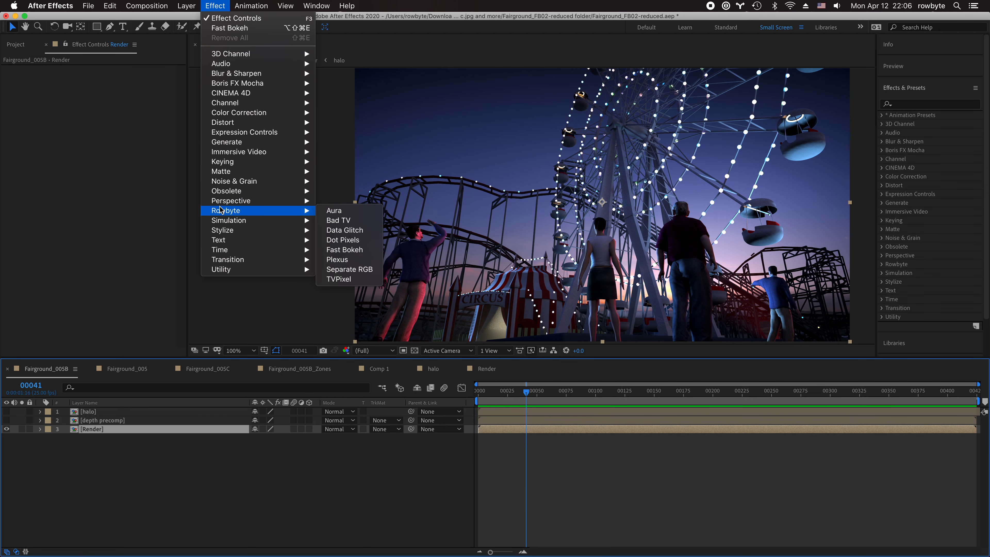
{"action": "left_click", "coordinate": [345, 250]}
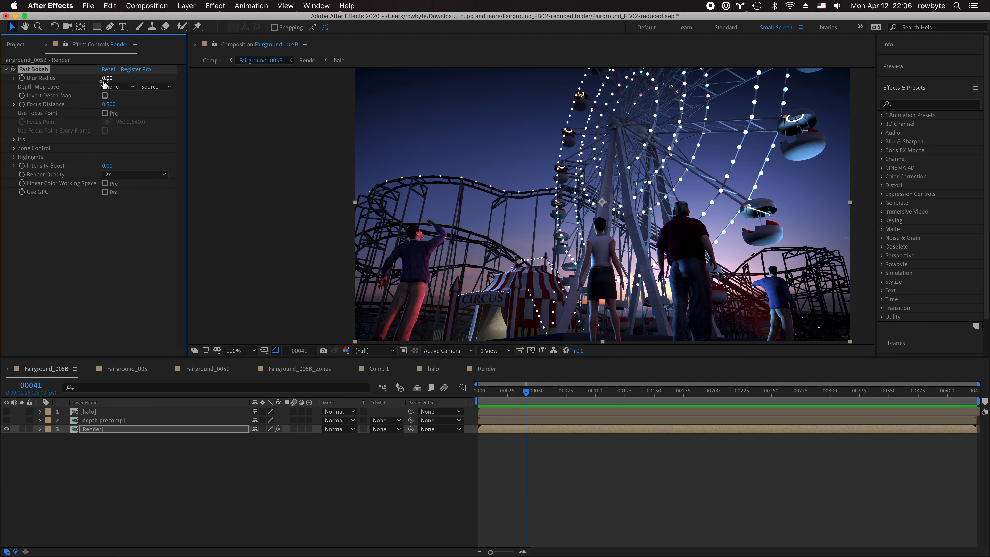
{"action": "left_click_drag", "start_coordinate": [103, 82], "coordinate": [105, 86]}
{"action": "left_click", "coordinate": [106, 91]}
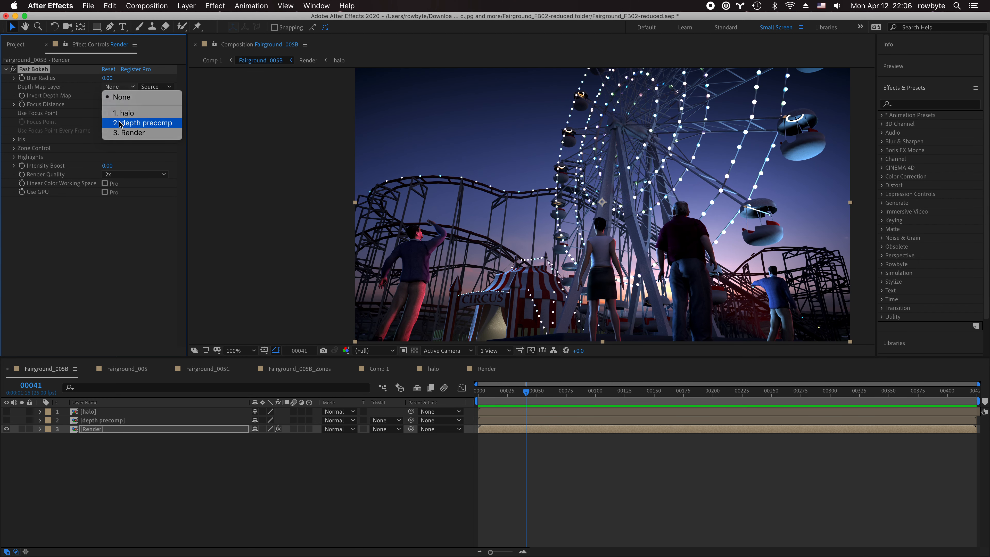
{"action": "left_click", "coordinate": [132, 123]}
{"action": "left_click_drag", "start_coordinate": [107, 81], "coordinate": [108, 80]}
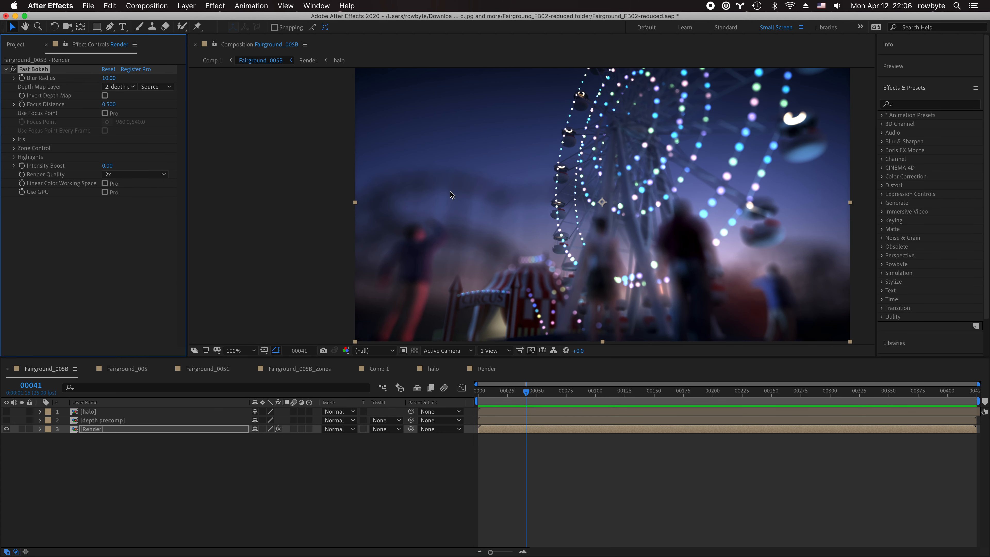
- Enable Use Focus Point on the foreground people and adjust Blur Radius, trying 23 then lowering it
{"action": "left_click", "coordinate": [104, 113]}
{"action": "left_click", "coordinate": [107, 122]}
{"action": "left_click", "coordinate": [600, 255]}
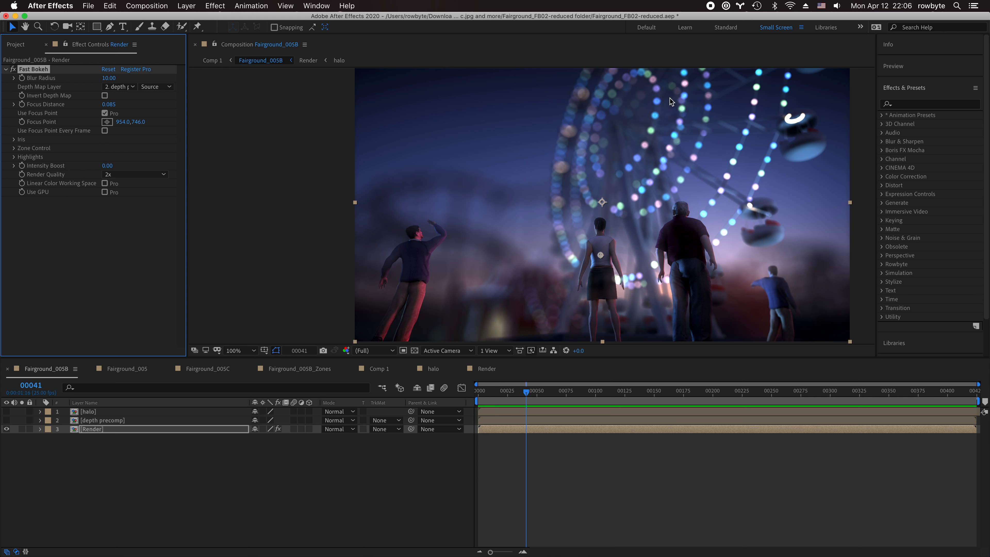
{"action": "left_click_drag", "start_coordinate": [116, 78], "coordinate": [118, 78]}
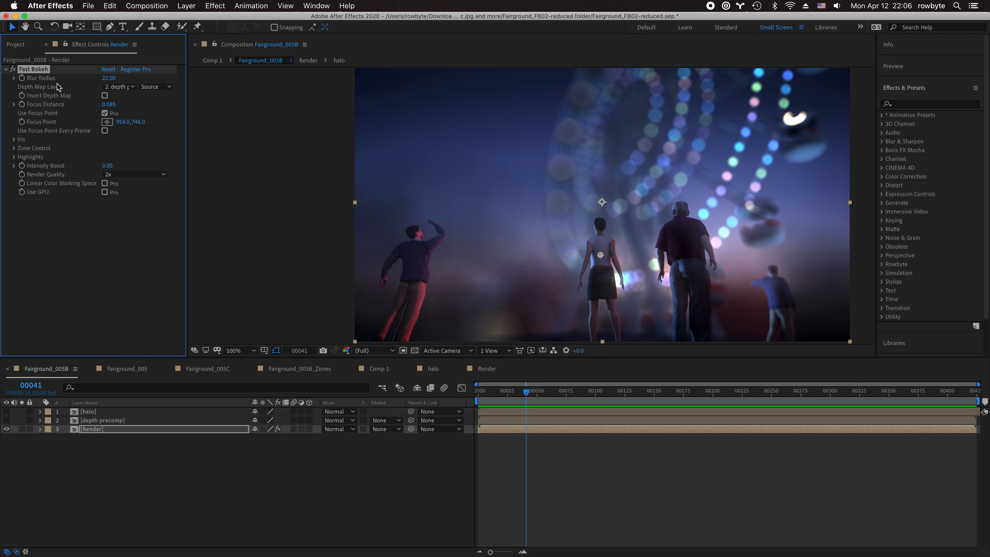
{"action": "left_click_drag", "start_coordinate": [103, 77], "coordinate": [101, 77]}
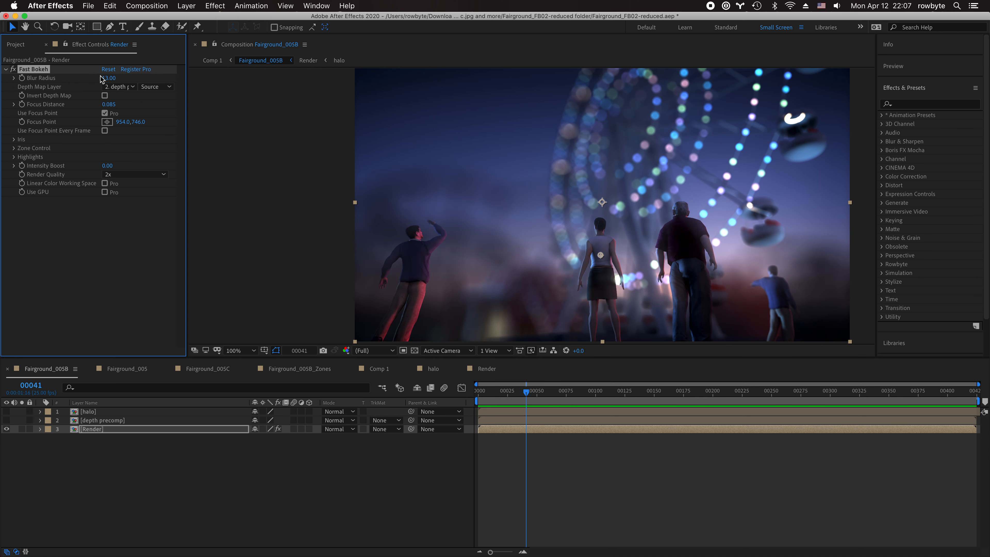
- Test focus on the ferris wheel, then refocus on the foreground people at 960,798
{"action": "left_click", "coordinate": [106, 122]}
{"action": "left_click", "coordinate": [626, 221]}
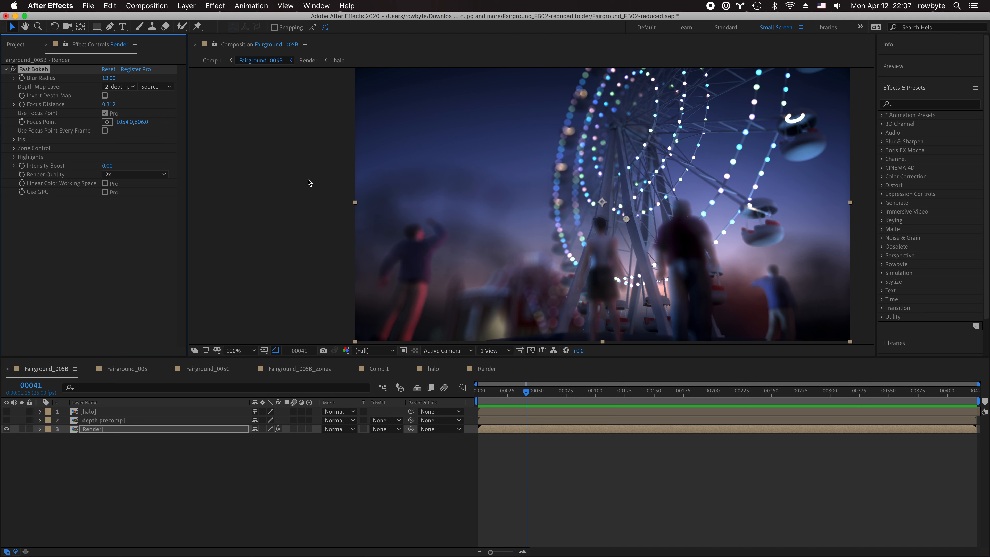
{"action": "left_click", "coordinate": [107, 121]}
{"action": "left_click", "coordinate": [602, 268]}
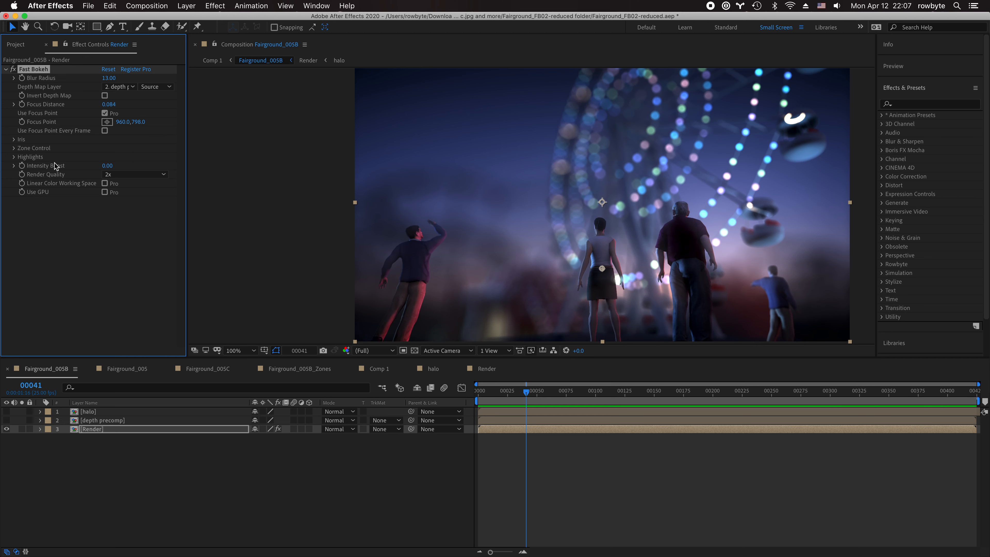
- Set Iris Shape to Polygon HQ (Pro), then hide Render so only the halo layer shows
{"action": "left_click", "coordinate": [14, 140]}
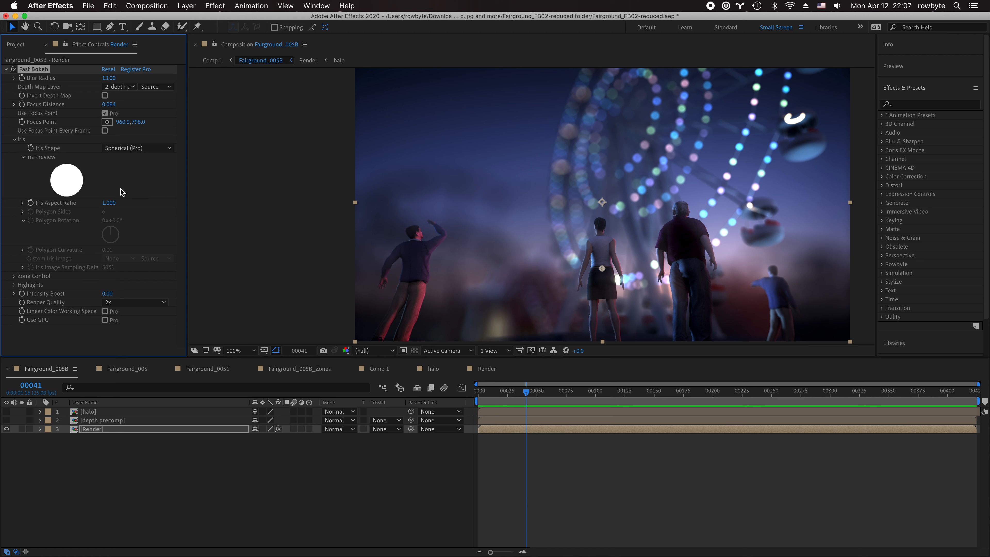
{"action": "left_click", "coordinate": [128, 149]}
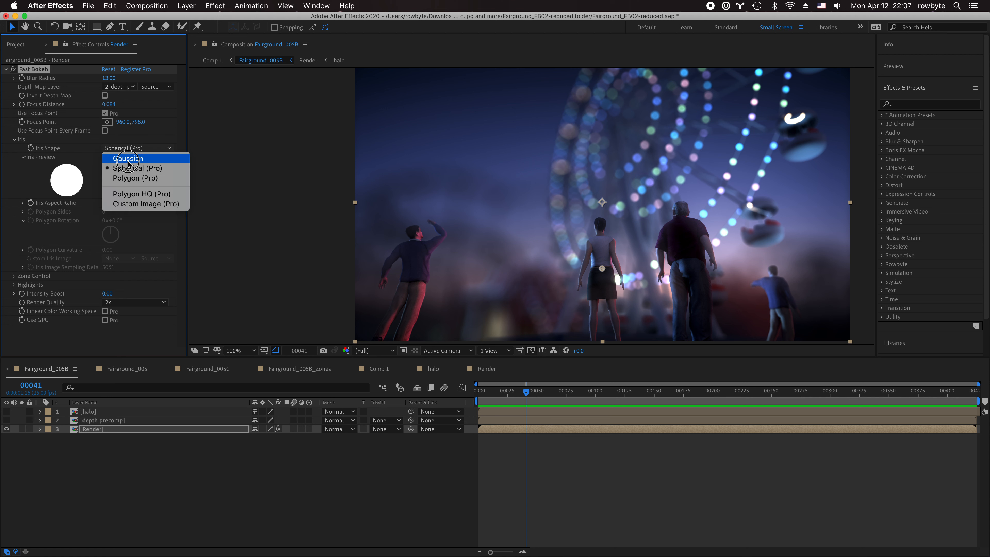
{"action": "left_click", "coordinate": [130, 194]}
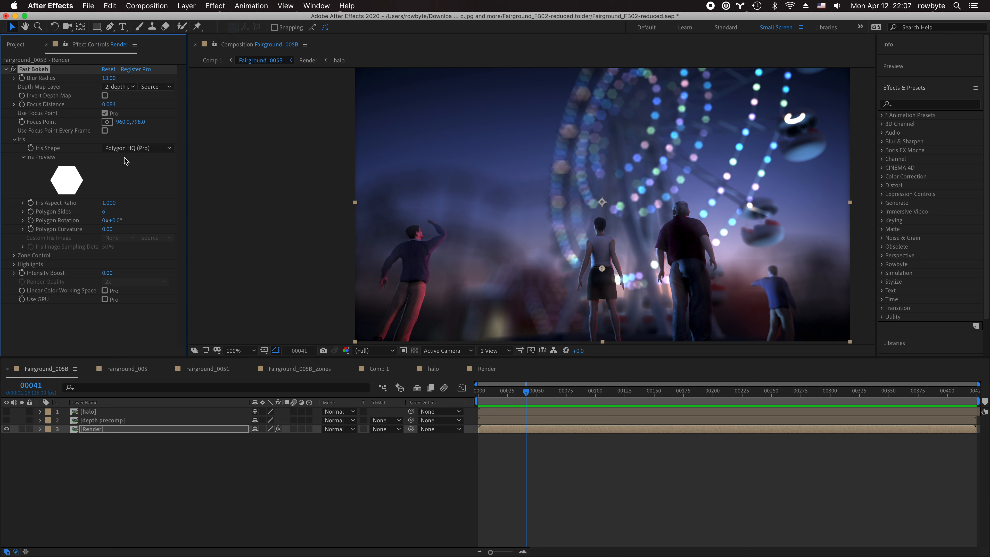
{"action": "left_click", "coordinate": [125, 150]}
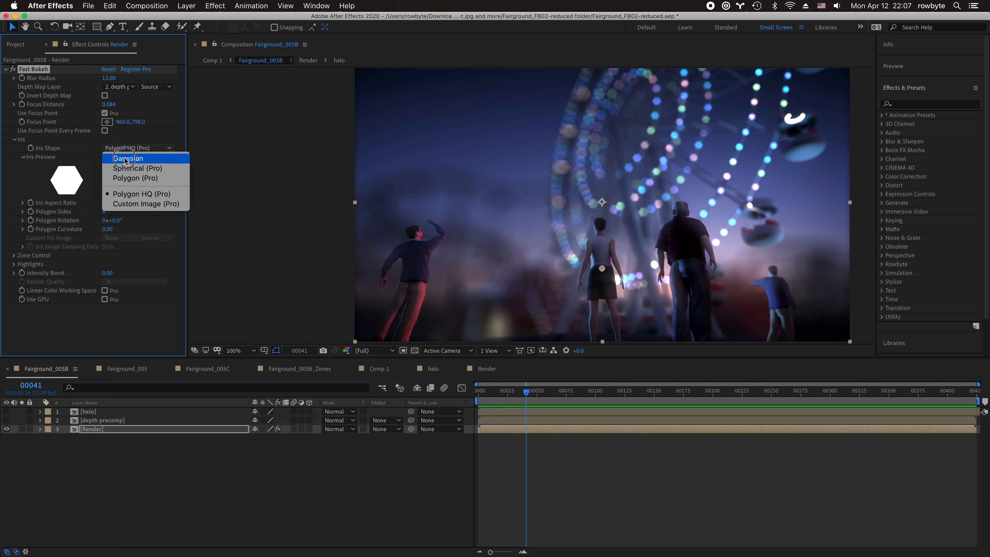
{"action": "left_click", "coordinate": [121, 233]}
{"action": "left_click", "coordinate": [6, 428]}
{"action": "left_click", "coordinate": [7, 411]}
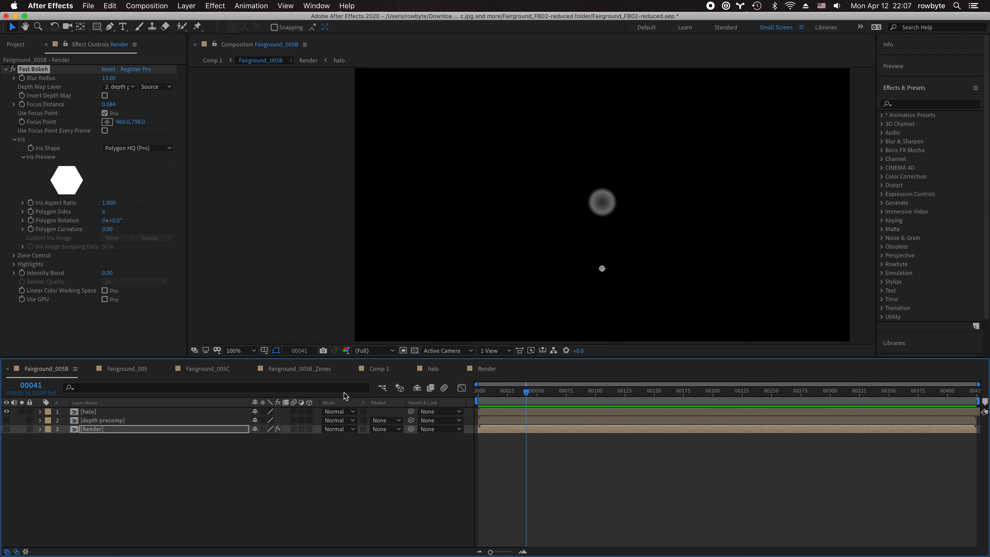
- Inspect the Circle effect on White Solid 1 inside the halo comp
{"action": "left_click", "coordinate": [431, 369]}
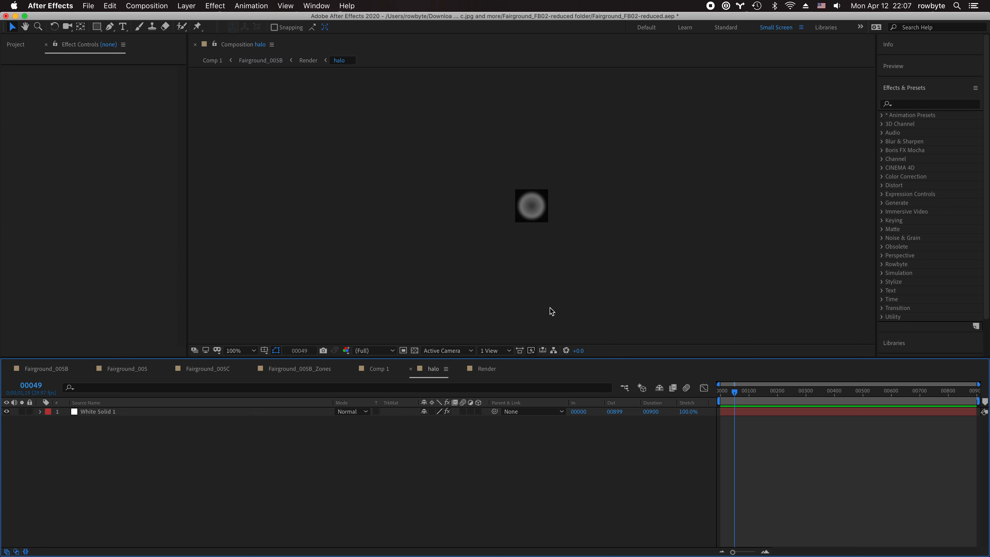
{"action": "left_click", "coordinate": [100, 411]}
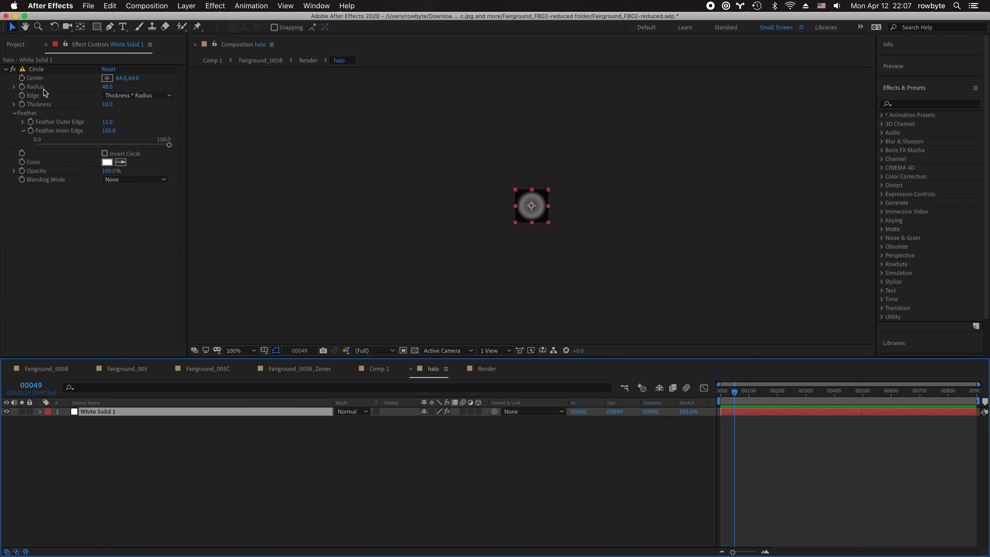
{"action": "left_click", "coordinate": [441, 236]}
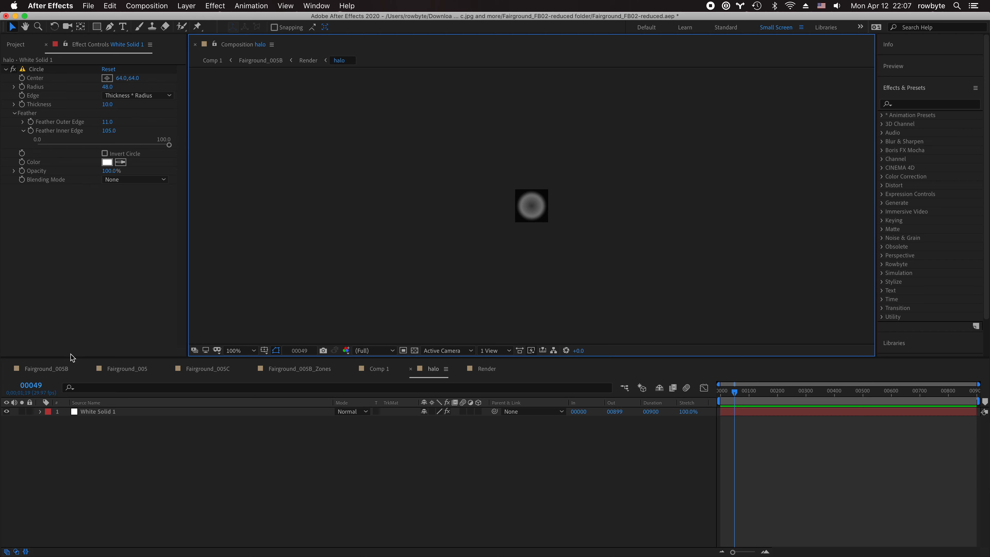
- Back in Fairground_005B, hide the halo layer and make the Render layer visible again
{"action": "left_click", "coordinate": [60, 369]}
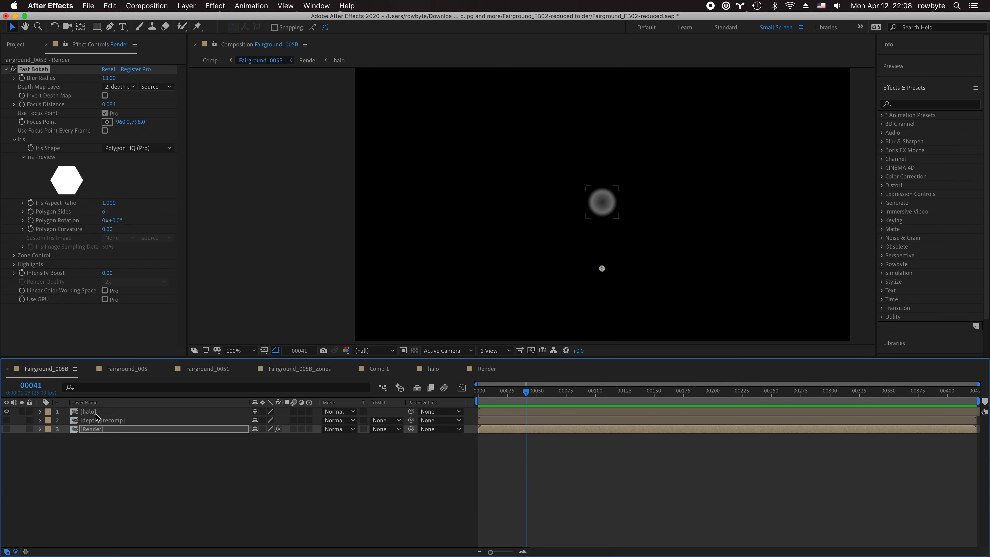
{"action": "left_click", "coordinate": [99, 411]}
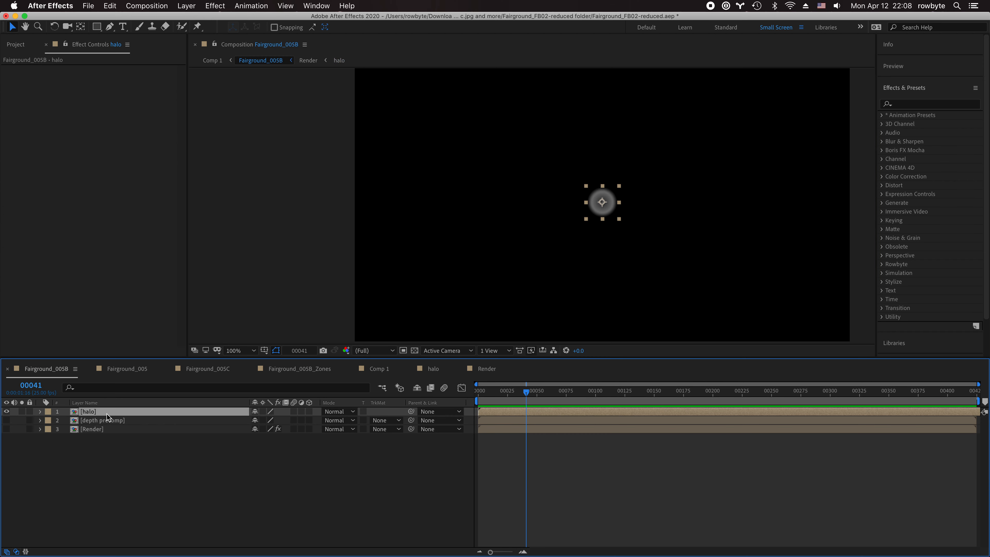
{"action": "left_click", "coordinate": [6, 412]}
{"action": "left_click", "coordinate": [100, 429]}
{"action": "left_click", "coordinate": [6, 428]}
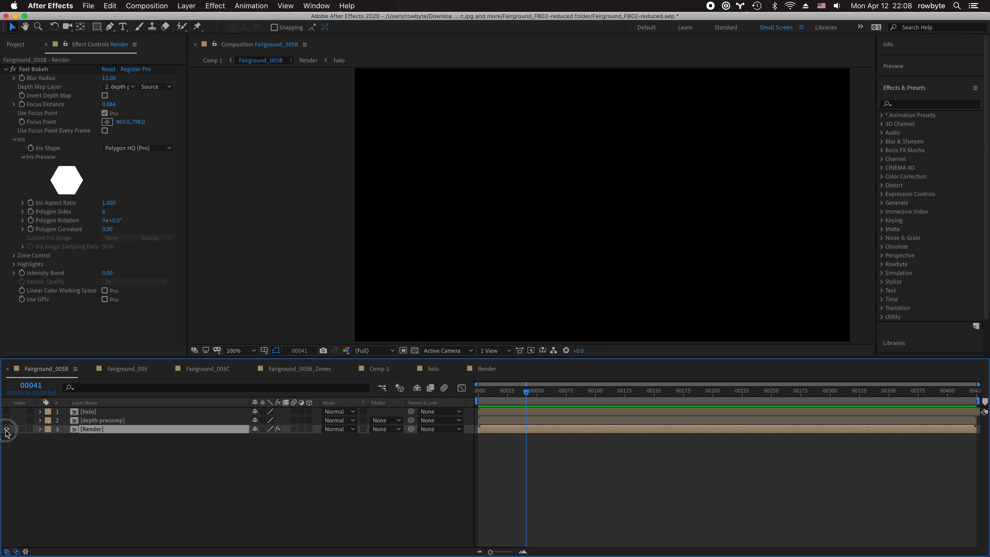
{"action": "left_click", "coordinate": [136, 149]}
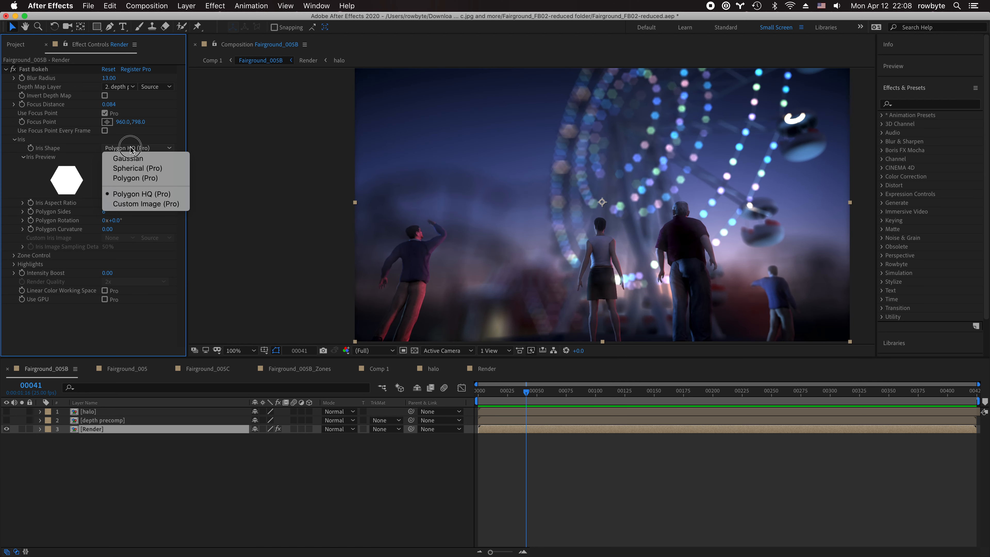
- Set Iris Shape to Custom Image (Pro) with halo as the iris image, and Render Quality 3x
{"action": "left_click", "coordinate": [141, 204]}
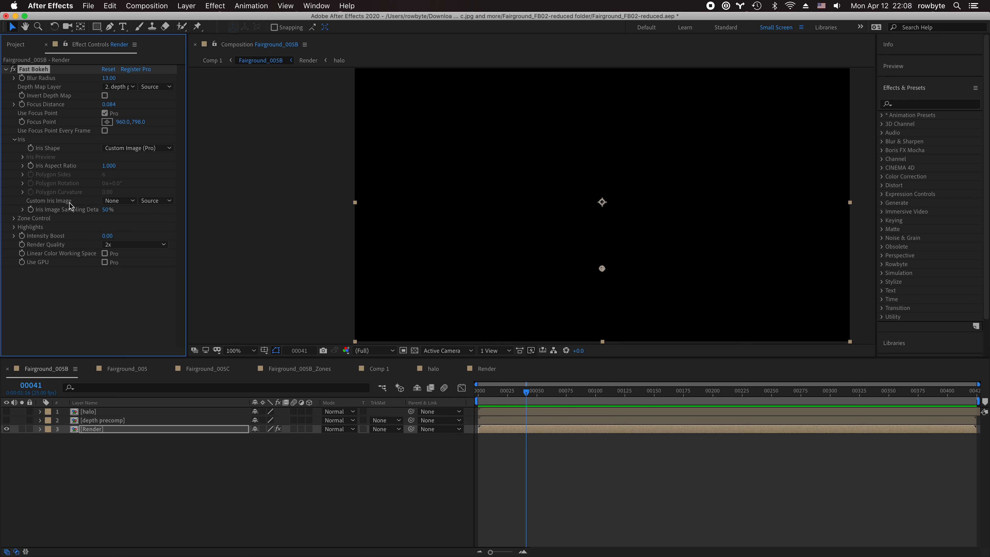
{"action": "left_click", "coordinate": [117, 200]}
{"action": "left_click", "coordinate": [119, 226]}
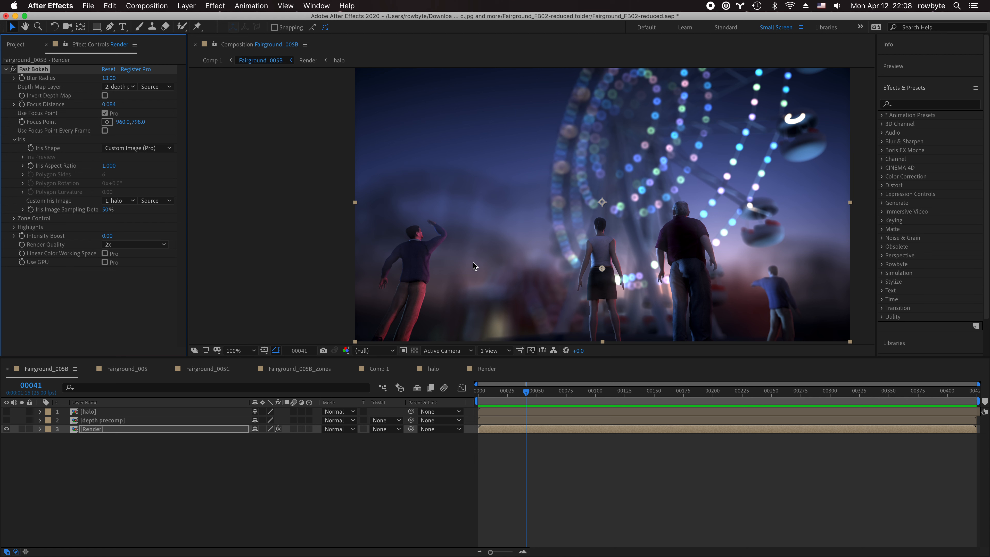
{"action": "left_click", "coordinate": [132, 245]}
{"action": "left_click", "coordinate": [125, 274]}
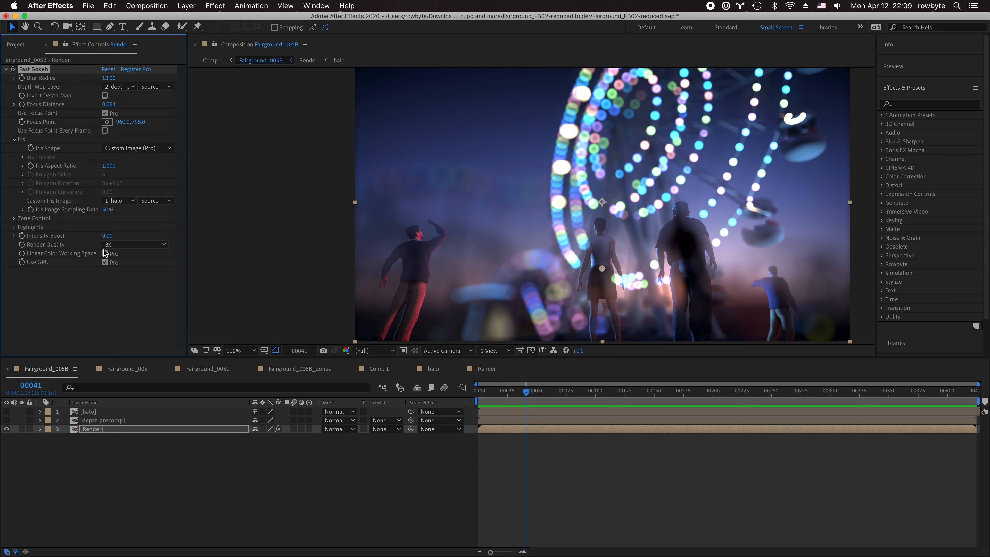
- Expand Zone Control and move the focus point onto the ferris wheel at 1092,636
{"action": "left_click", "coordinate": [14, 219]}
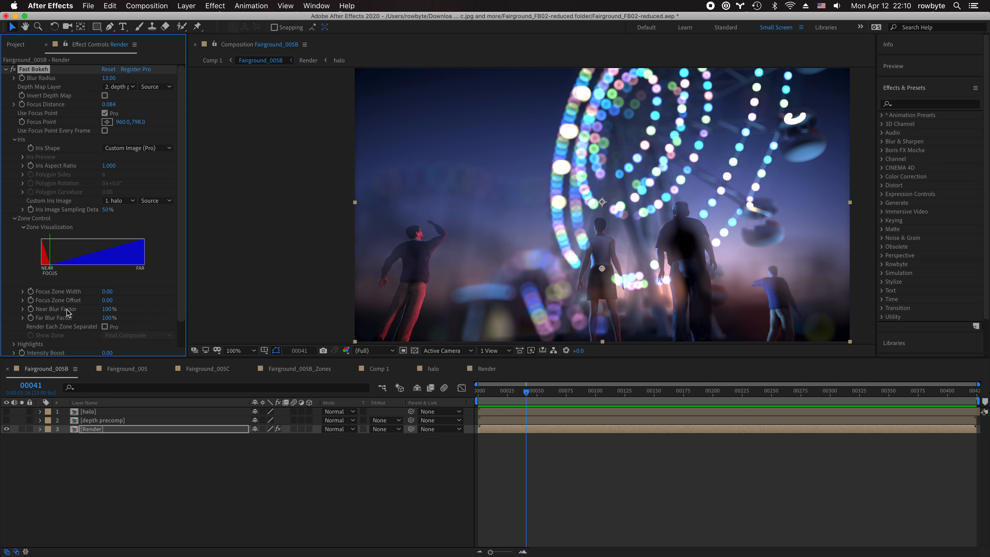
{"action": "scroll", "coordinate": [69, 317], "scroll_direction": "down", "scroll_amount": 2}
{"action": "scroll", "coordinate": [102, 218], "scroll_direction": "up", "scroll_amount": 2}
{"action": "left_click", "coordinate": [107, 121]}
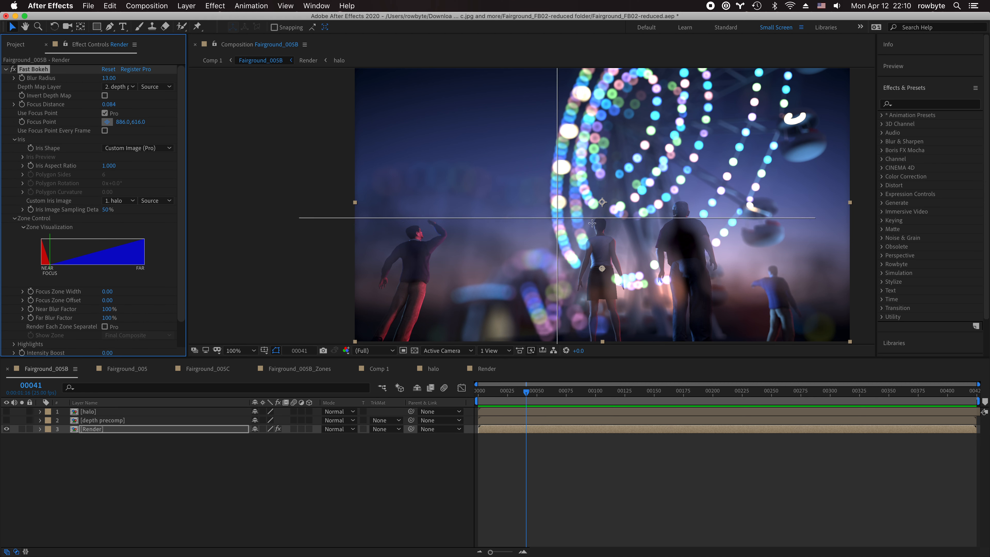
{"action": "left_click", "coordinate": [635, 226]}
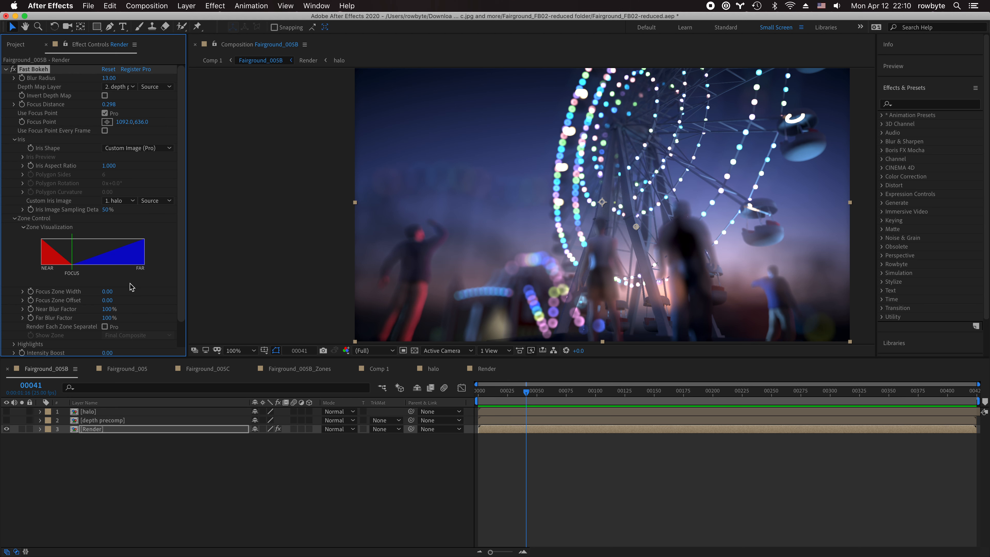
- Set Near Blur Factor to 0% and widen the Effect Controls panel
{"action": "scroll", "coordinate": [130, 288], "scroll_direction": "down", "scroll_amount": 1}
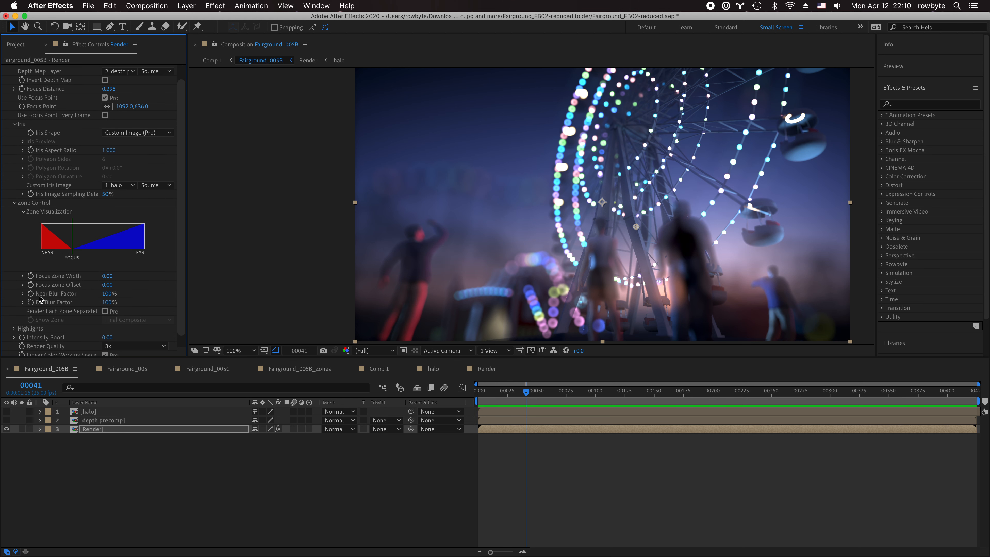
{"action": "left_click_drag", "start_coordinate": [110, 293], "coordinate": [37, 297]}
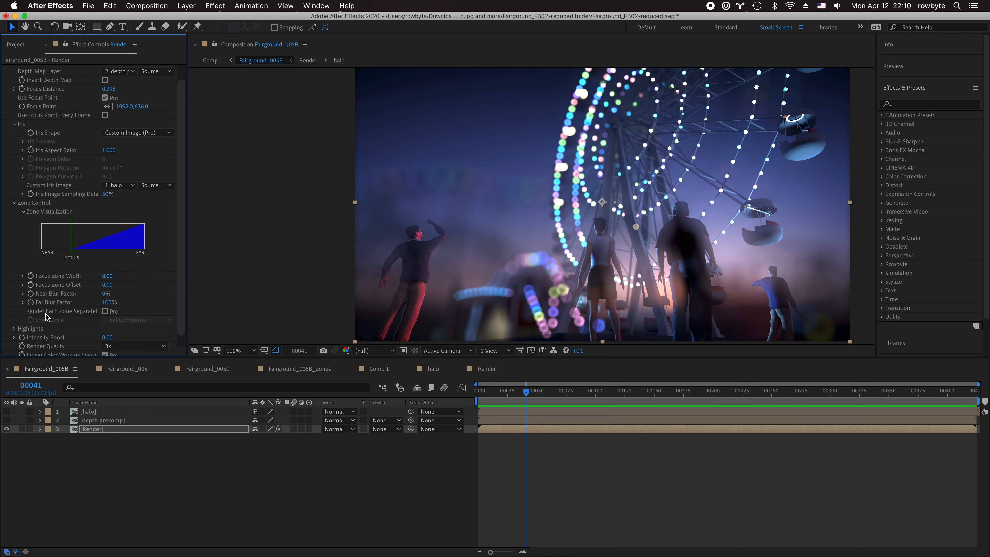
{"action": "left_click_drag", "start_coordinate": [187, 310], "coordinate": [199, 310]}
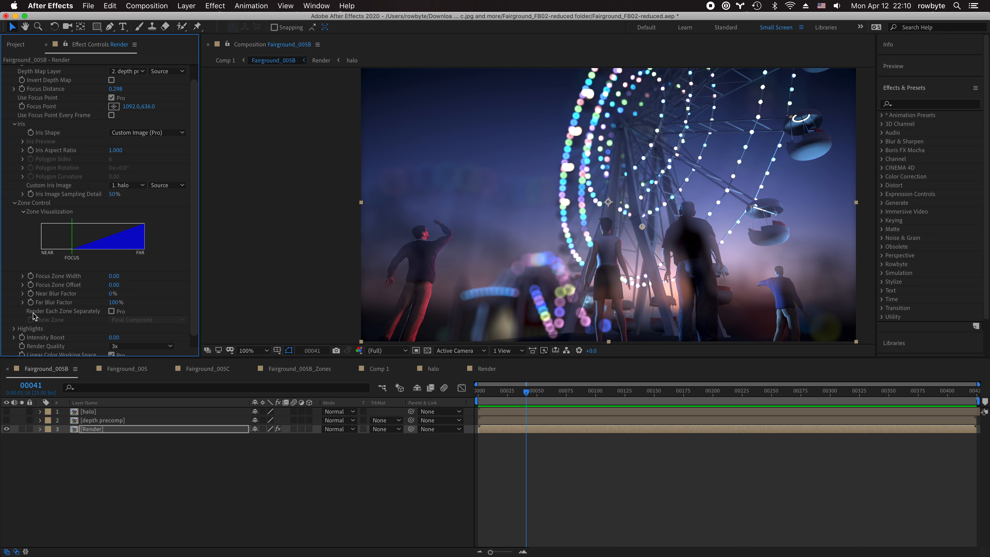
{"action": "left_click", "coordinate": [111, 311]}
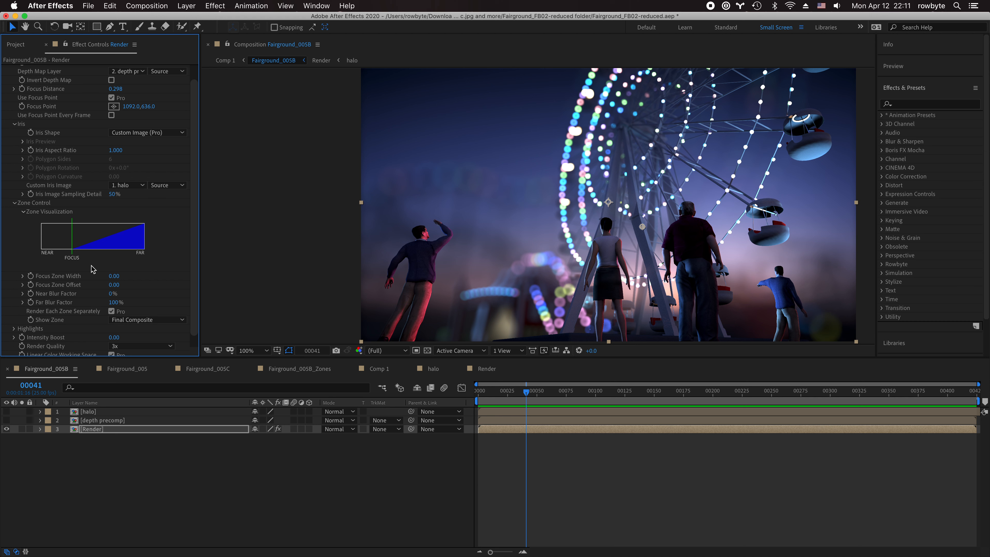
{"action": "left_click", "coordinate": [153, 320]}
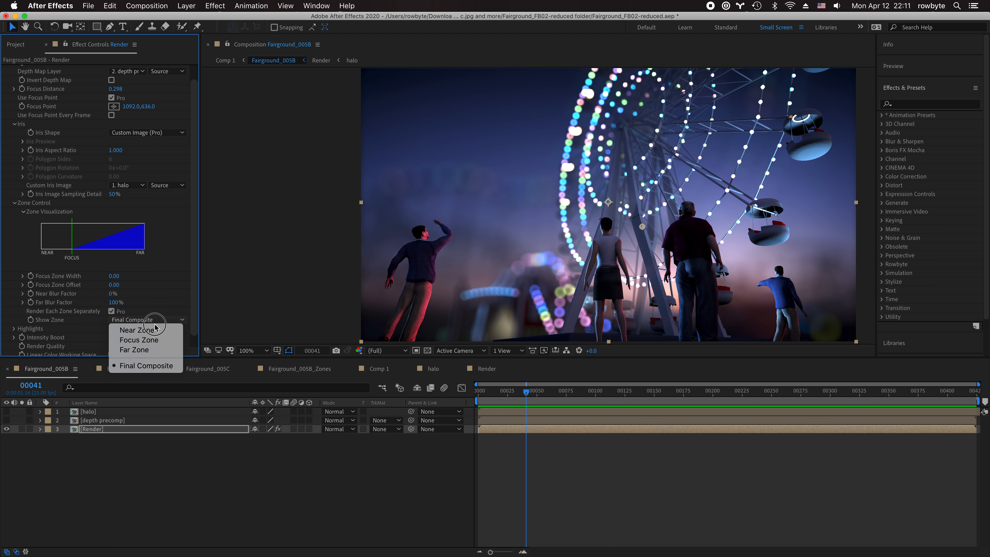
{"action": "left_click", "coordinate": [154, 330]}
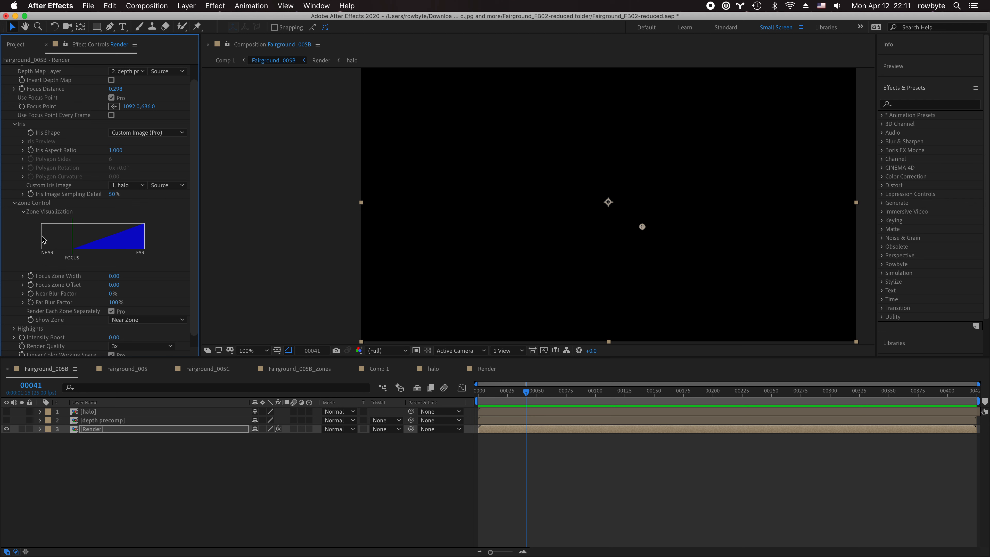
{"action": "left_click", "coordinate": [145, 319]}
{"action": "left_click", "coordinate": [136, 338]}
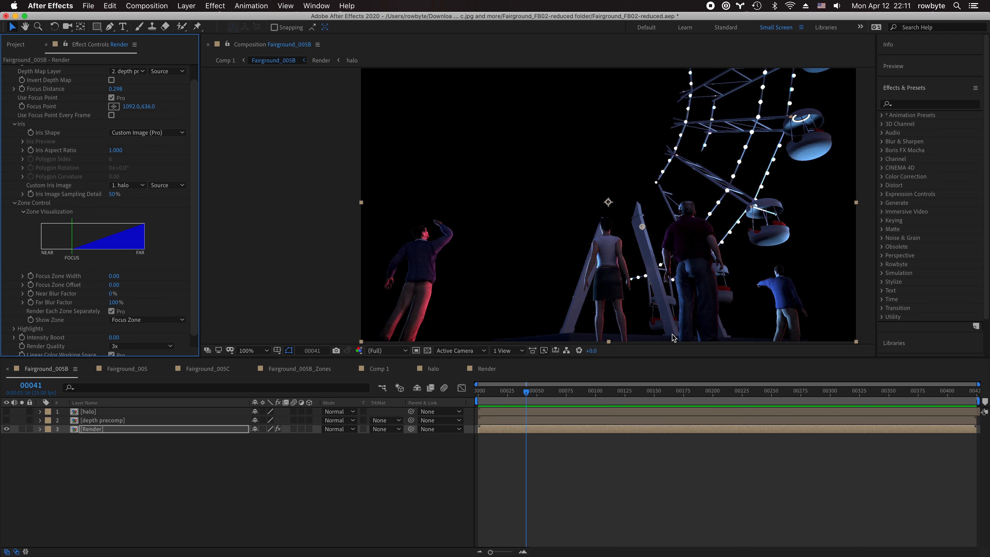
{"action": "left_click", "coordinate": [164, 319]}
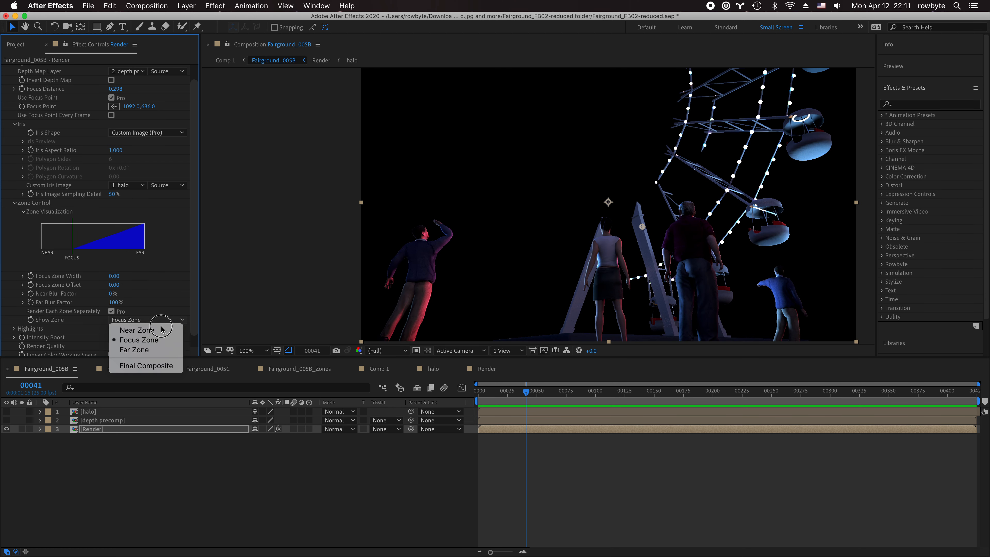
{"action": "left_click", "coordinate": [168, 351]}
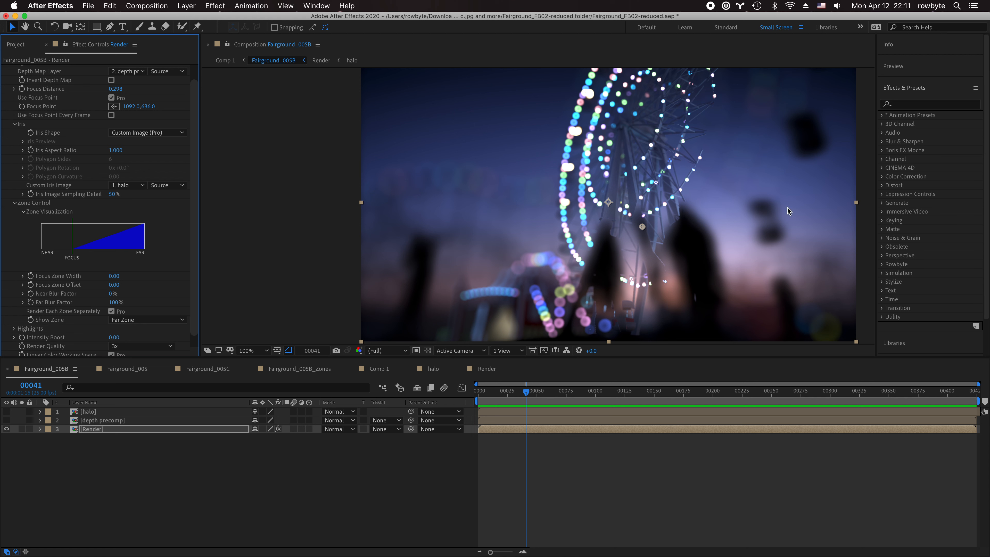
{"action": "left_click", "coordinate": [135, 320]}
{"action": "left_click", "coordinate": [142, 363]}
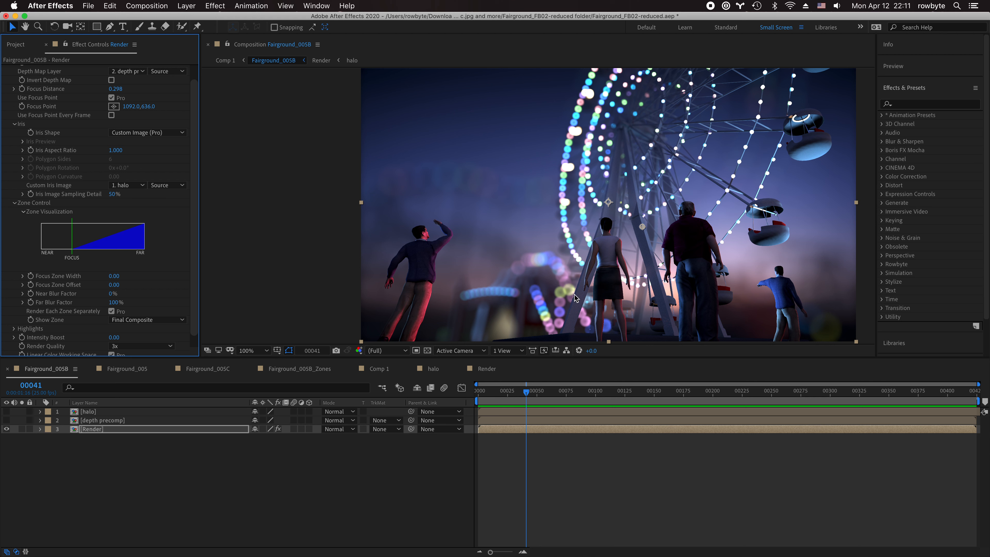
{"action": "left_click", "coordinate": [112, 312]}
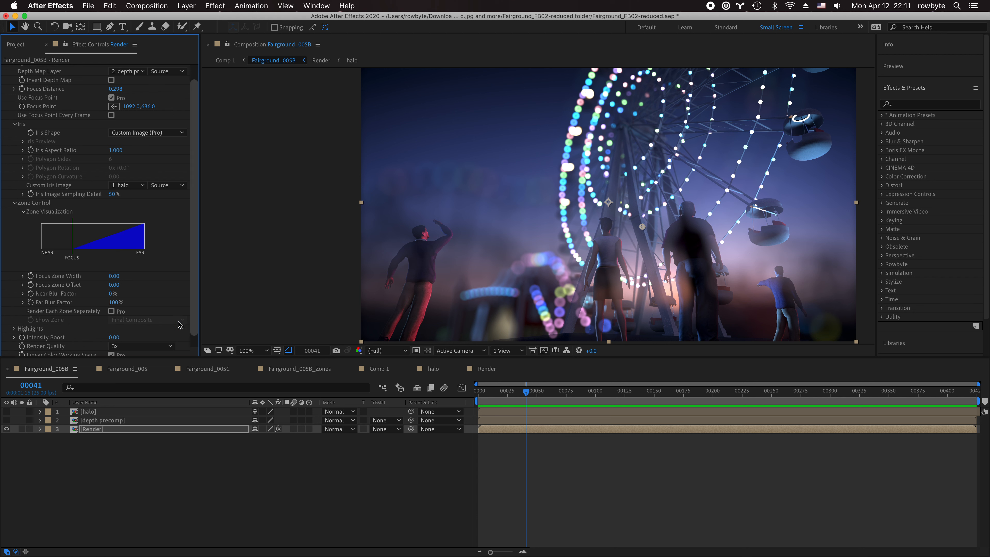
- Enable Render Each Zone Separately and raise Near Blur Factor to 33%
{"action": "left_click", "coordinate": [112, 312]}
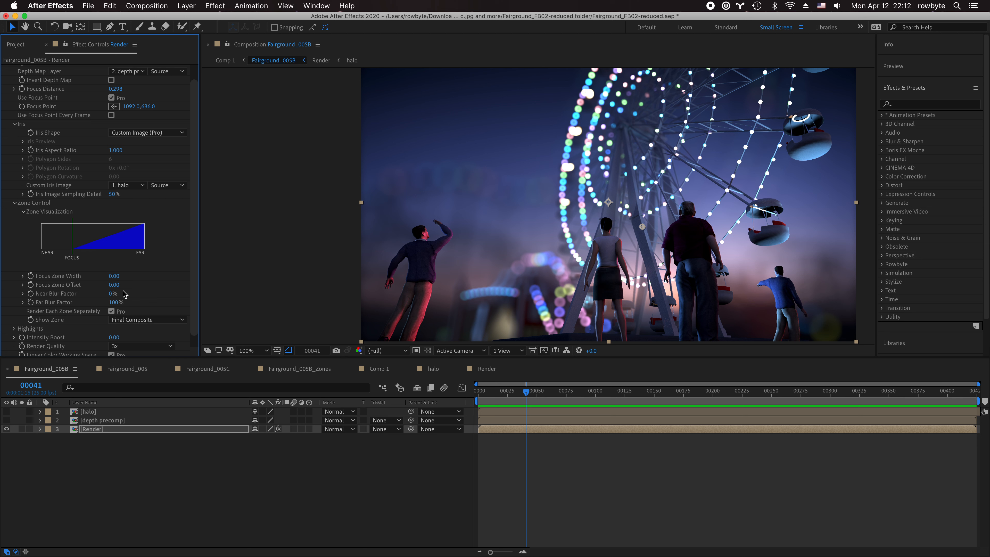
{"action": "left_click_drag", "start_coordinate": [113, 293], "coordinate": [115, 294]}
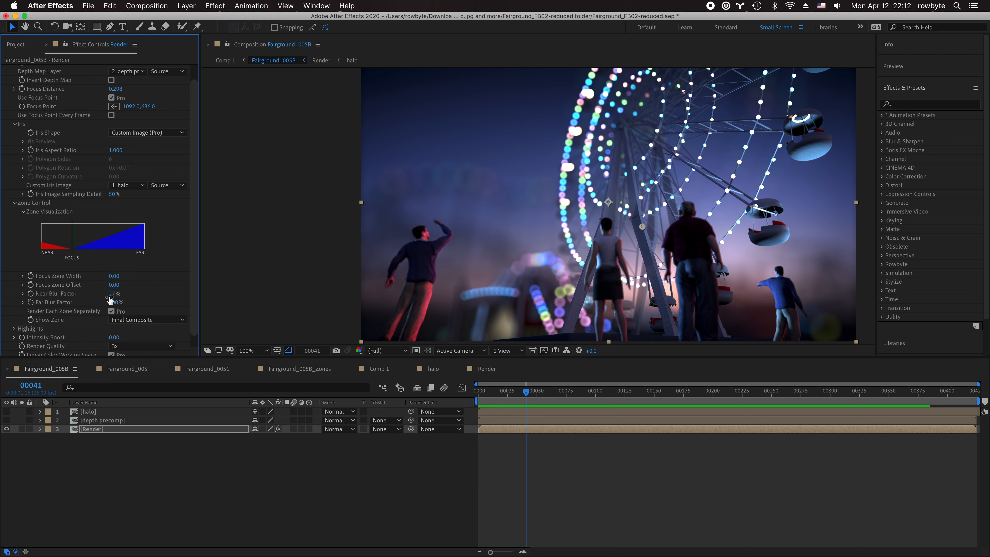
{"action": "left_click_drag", "start_coordinate": [114, 295], "coordinate": [114, 299]}
- Move the Fast Bokeh focus point to 942,768 for a close focus distance
{"action": "left_click", "coordinate": [112, 106]}
{"action": "left_click", "coordinate": [604, 261]}
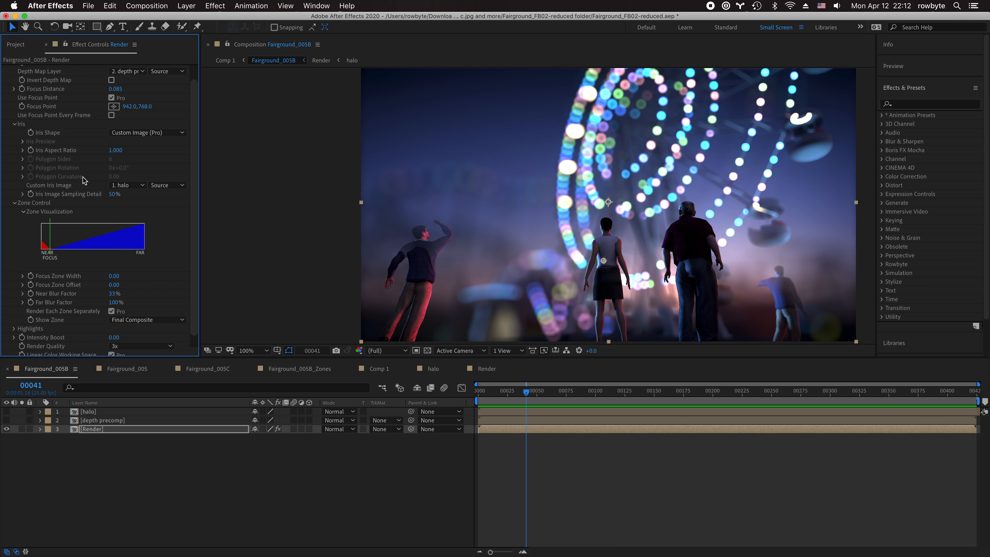
{"action": "scroll", "coordinate": [104, 234], "scroll_direction": "down", "scroll_amount": 2}
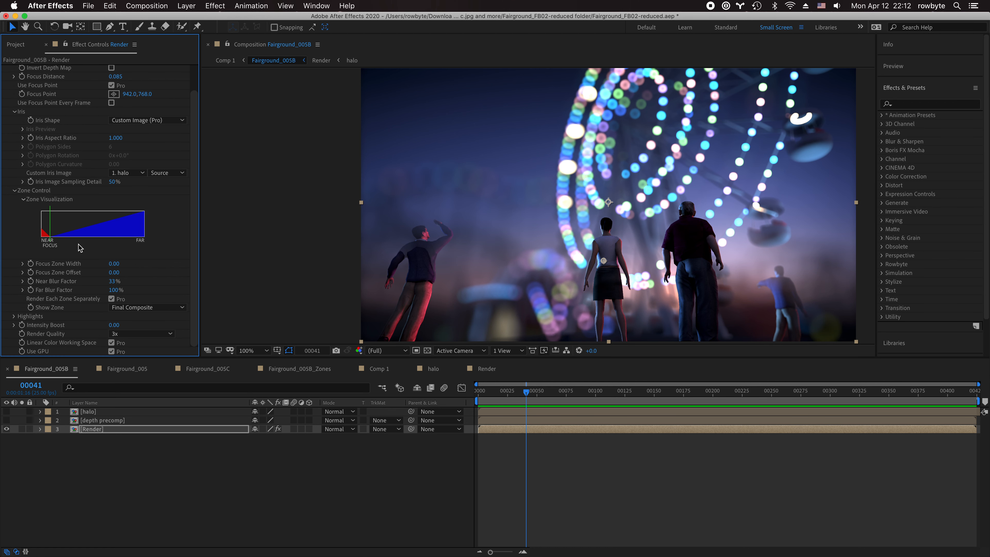
- Expand Highlights and raise Brightness Gain and Saturation Gain to 5
{"action": "left_click", "coordinate": [14, 316]}
{"action": "scroll", "coordinate": [133, 324], "scroll_direction": "down", "scroll_amount": 2}
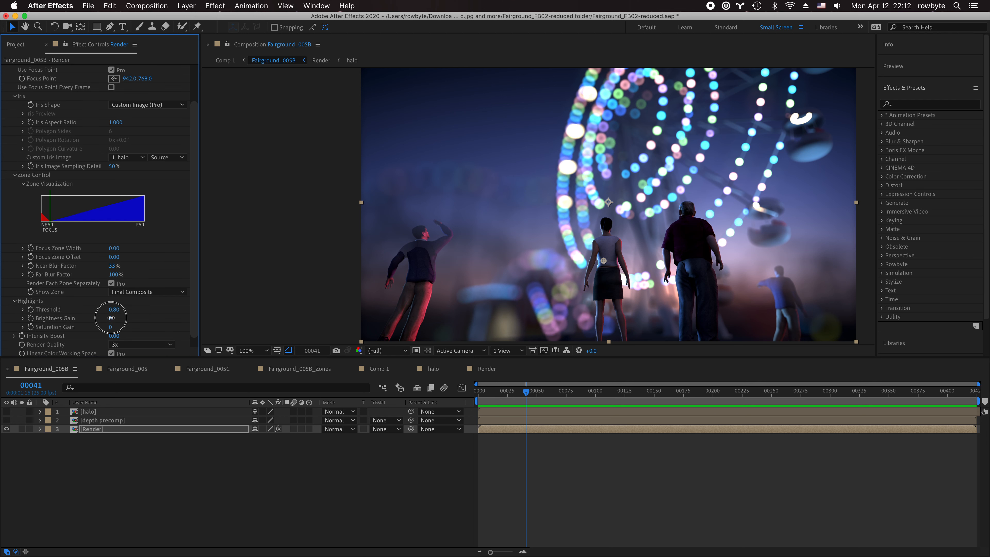
{"action": "left_click_drag", "start_coordinate": [110, 318], "coordinate": [108, 328]}
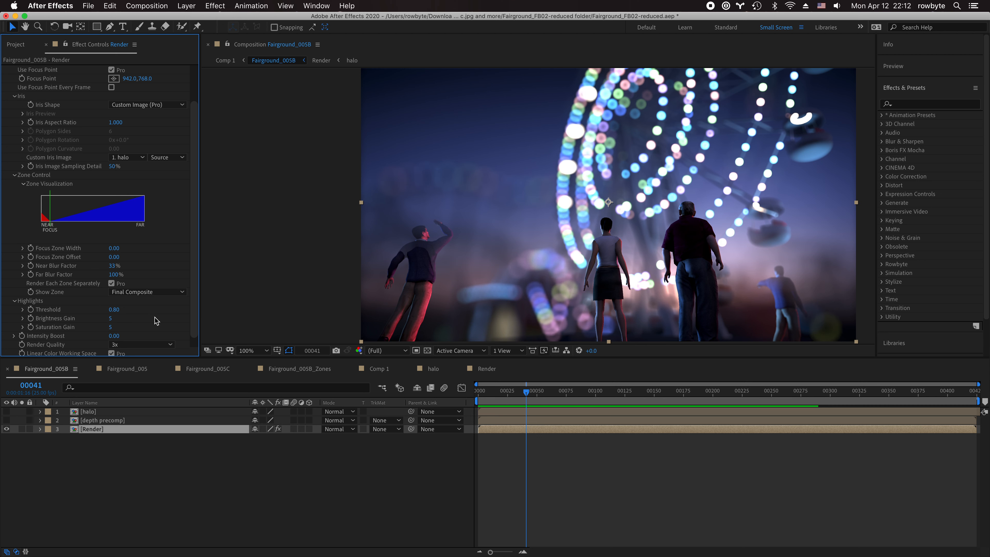
{"action": "scroll", "coordinate": [156, 320], "scroll_direction": "up", "scroll_amount": 2}
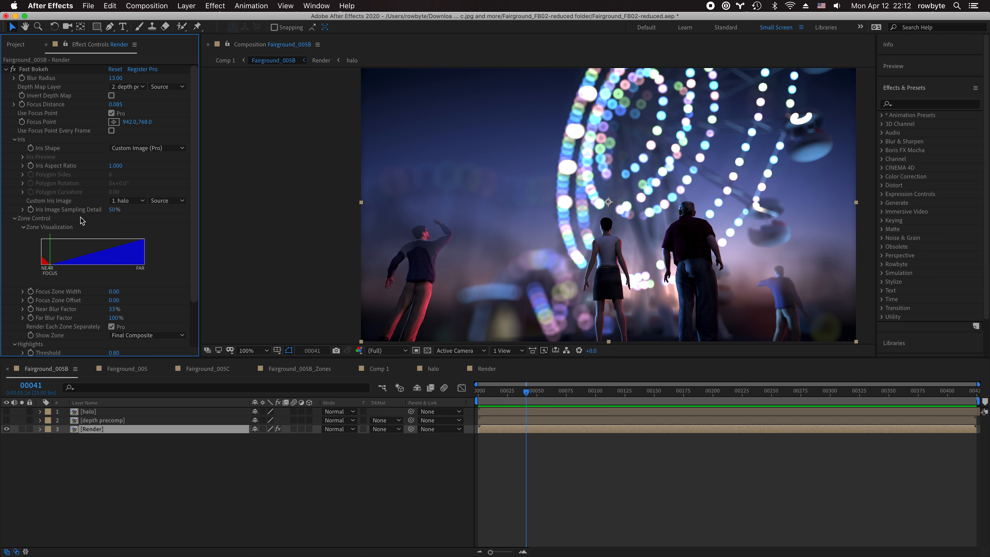
- Widen the focus zone and refocus Fast Bokeh on the ferris wheel figures at 1086,656
{"action": "scroll", "coordinate": [81, 233], "scroll_direction": "down", "scroll_amount": 1}
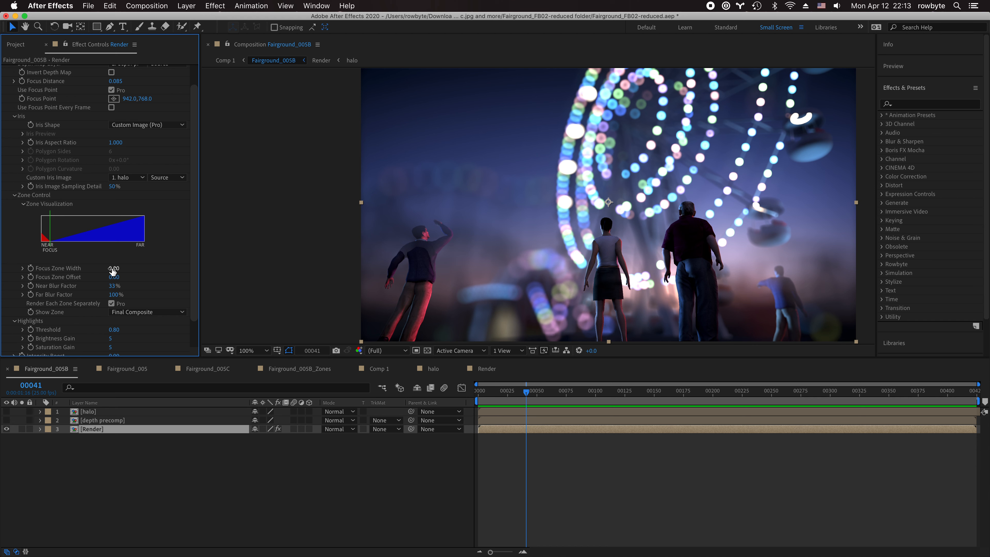
{"action": "left_click_drag", "start_coordinate": [112, 269], "coordinate": [123, 267]}
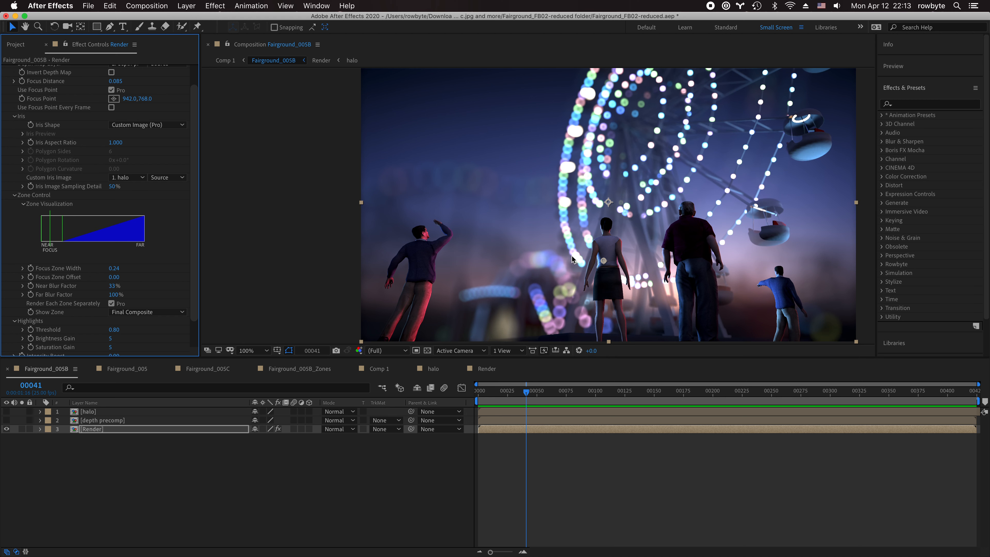
{"action": "left_click", "coordinate": [114, 98]}
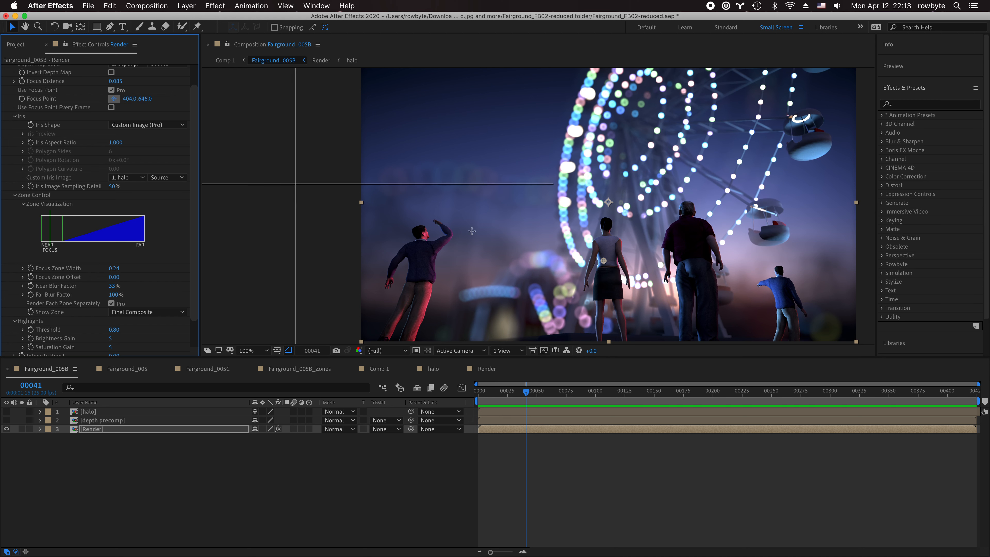
{"action": "left_click", "coordinate": [640, 232]}
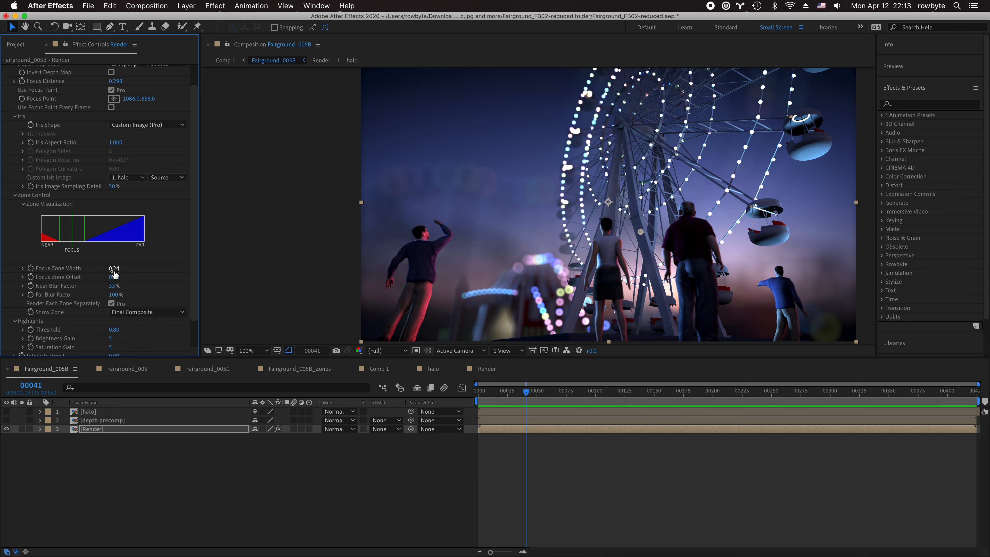
- Reset the focus zone, then set Focus Zone Width 0.23 and Focus Zone Offset 0.75
{"action": "left_click_drag", "start_coordinate": [114, 273], "coordinate": [97, 270]}
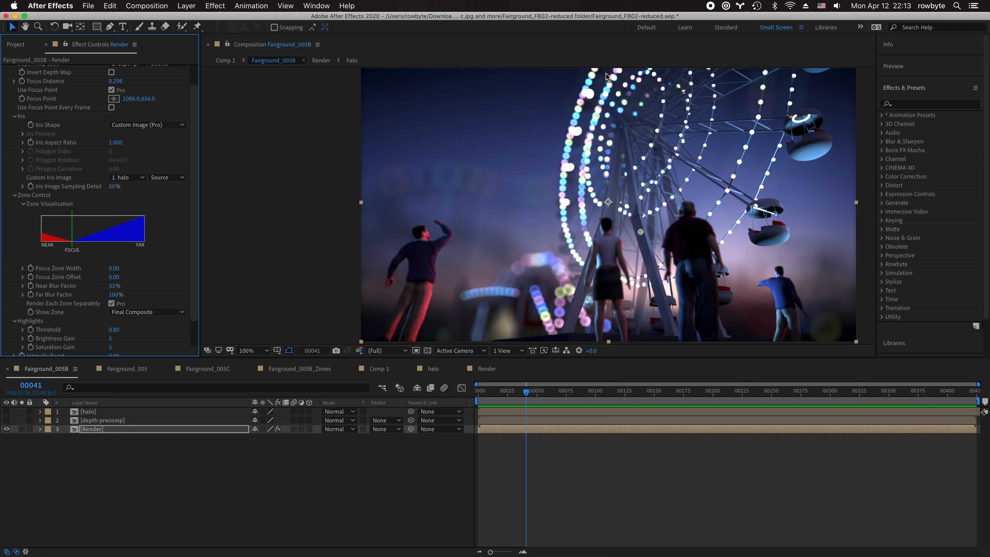
{"action": "left_click_drag", "start_coordinate": [113, 268], "coordinate": [133, 276]}
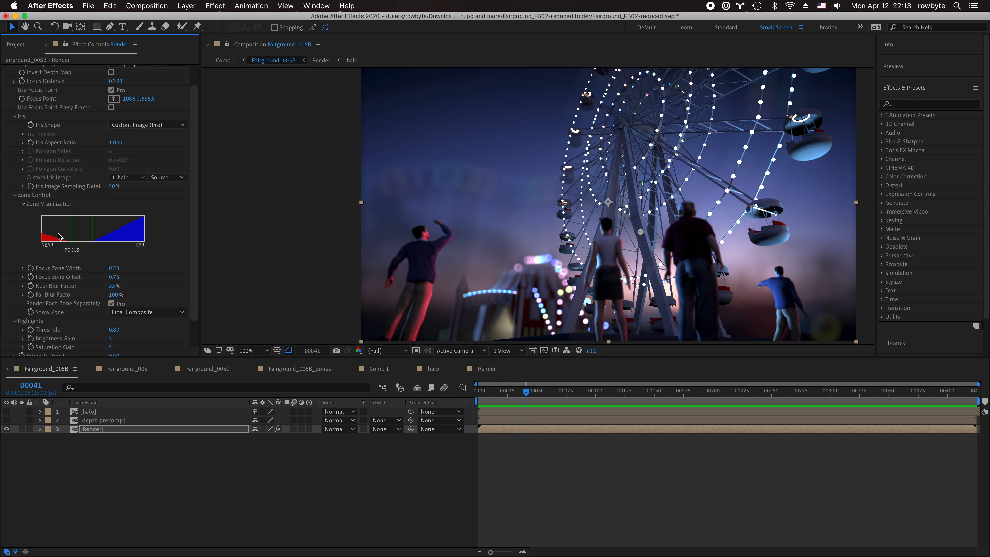
{"action": "scroll", "coordinate": [59, 245], "scroll_direction": "up", "scroll_amount": 2}
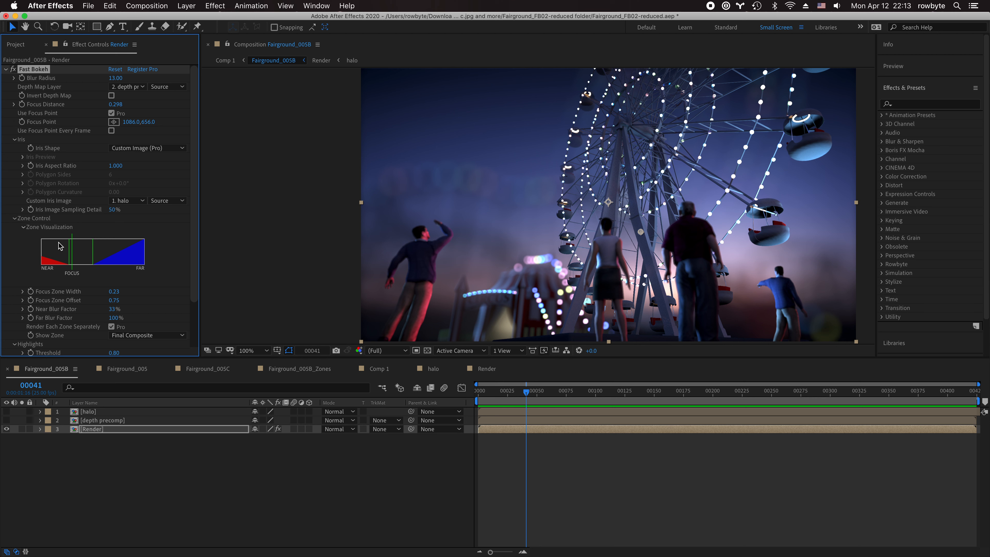
{"action": "scroll", "coordinate": [60, 246], "scroll_direction": "down", "scroll_amount": 4}
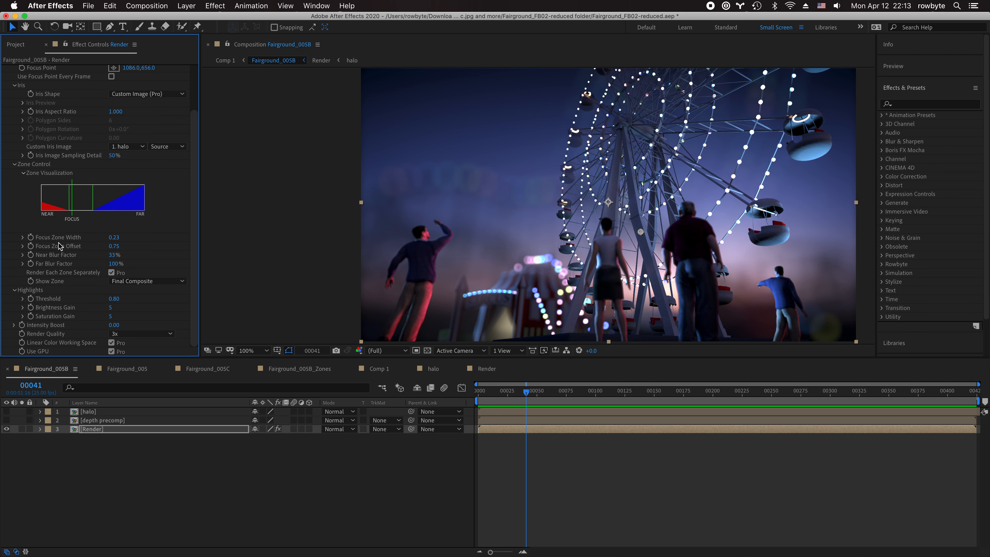
{"action": "left_click", "coordinate": [124, 334]}
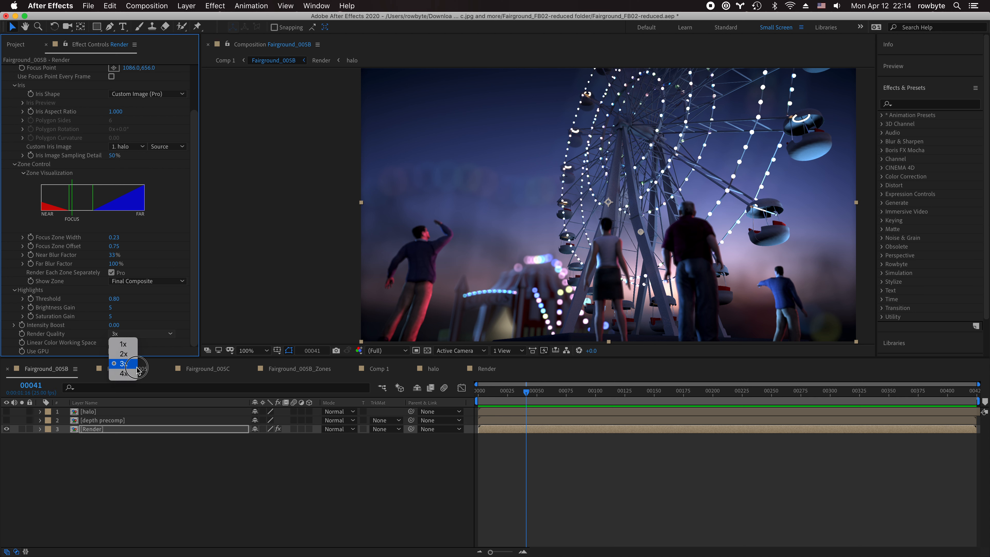
{"action": "left_click", "coordinate": [123, 373]}
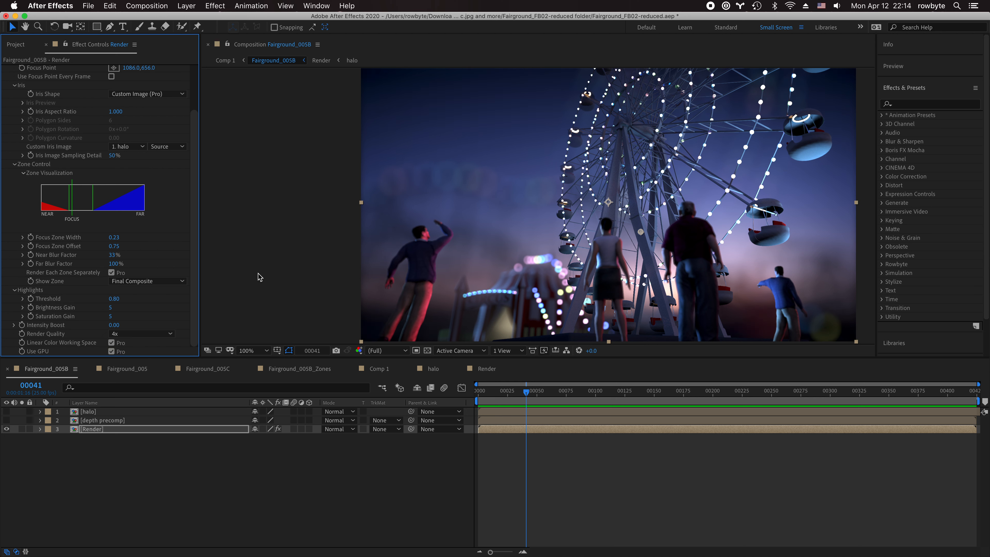
{"action": "left_click", "coordinate": [146, 335]}
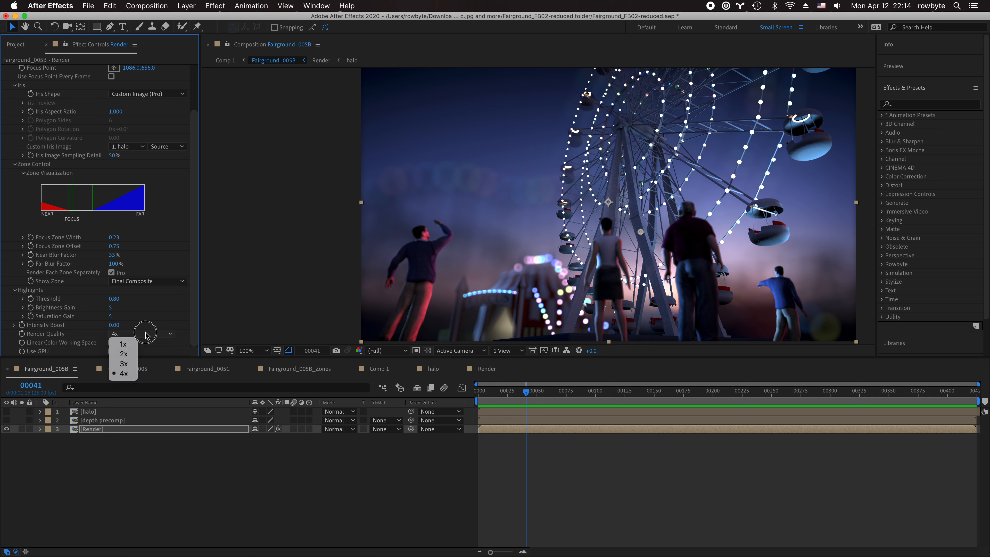
{"action": "left_click", "coordinate": [132, 366]}
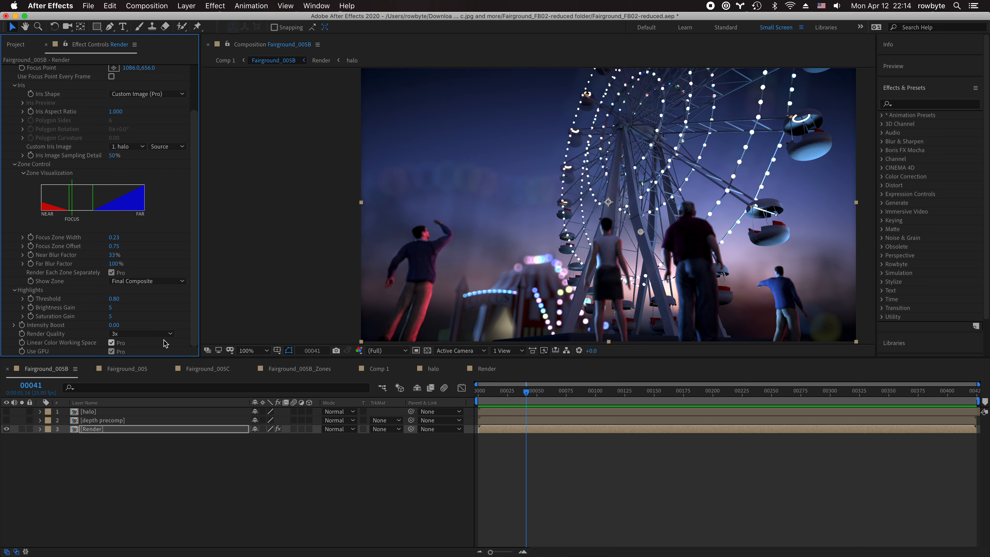
{"action": "scroll", "coordinate": [167, 339], "scroll_direction": "up", "scroll_amount": 3}
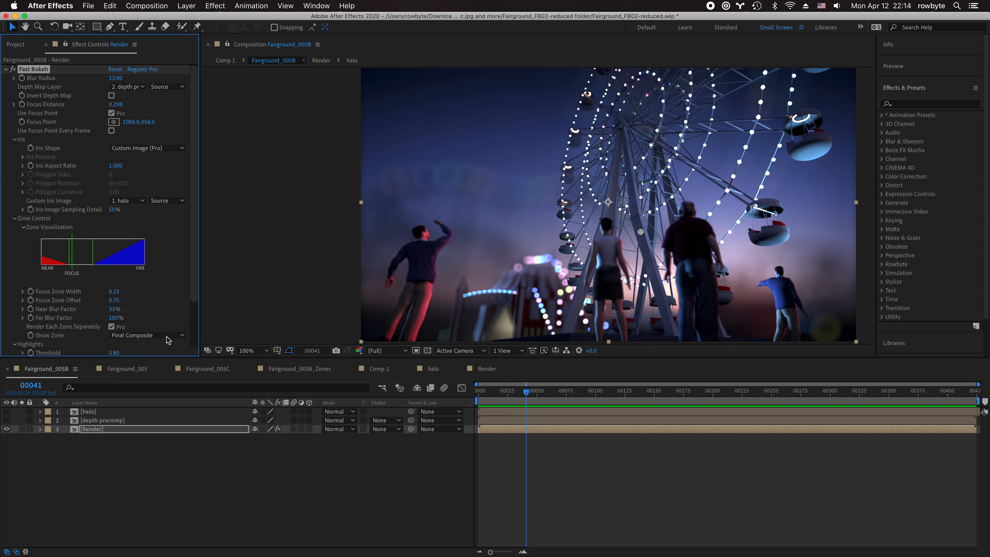